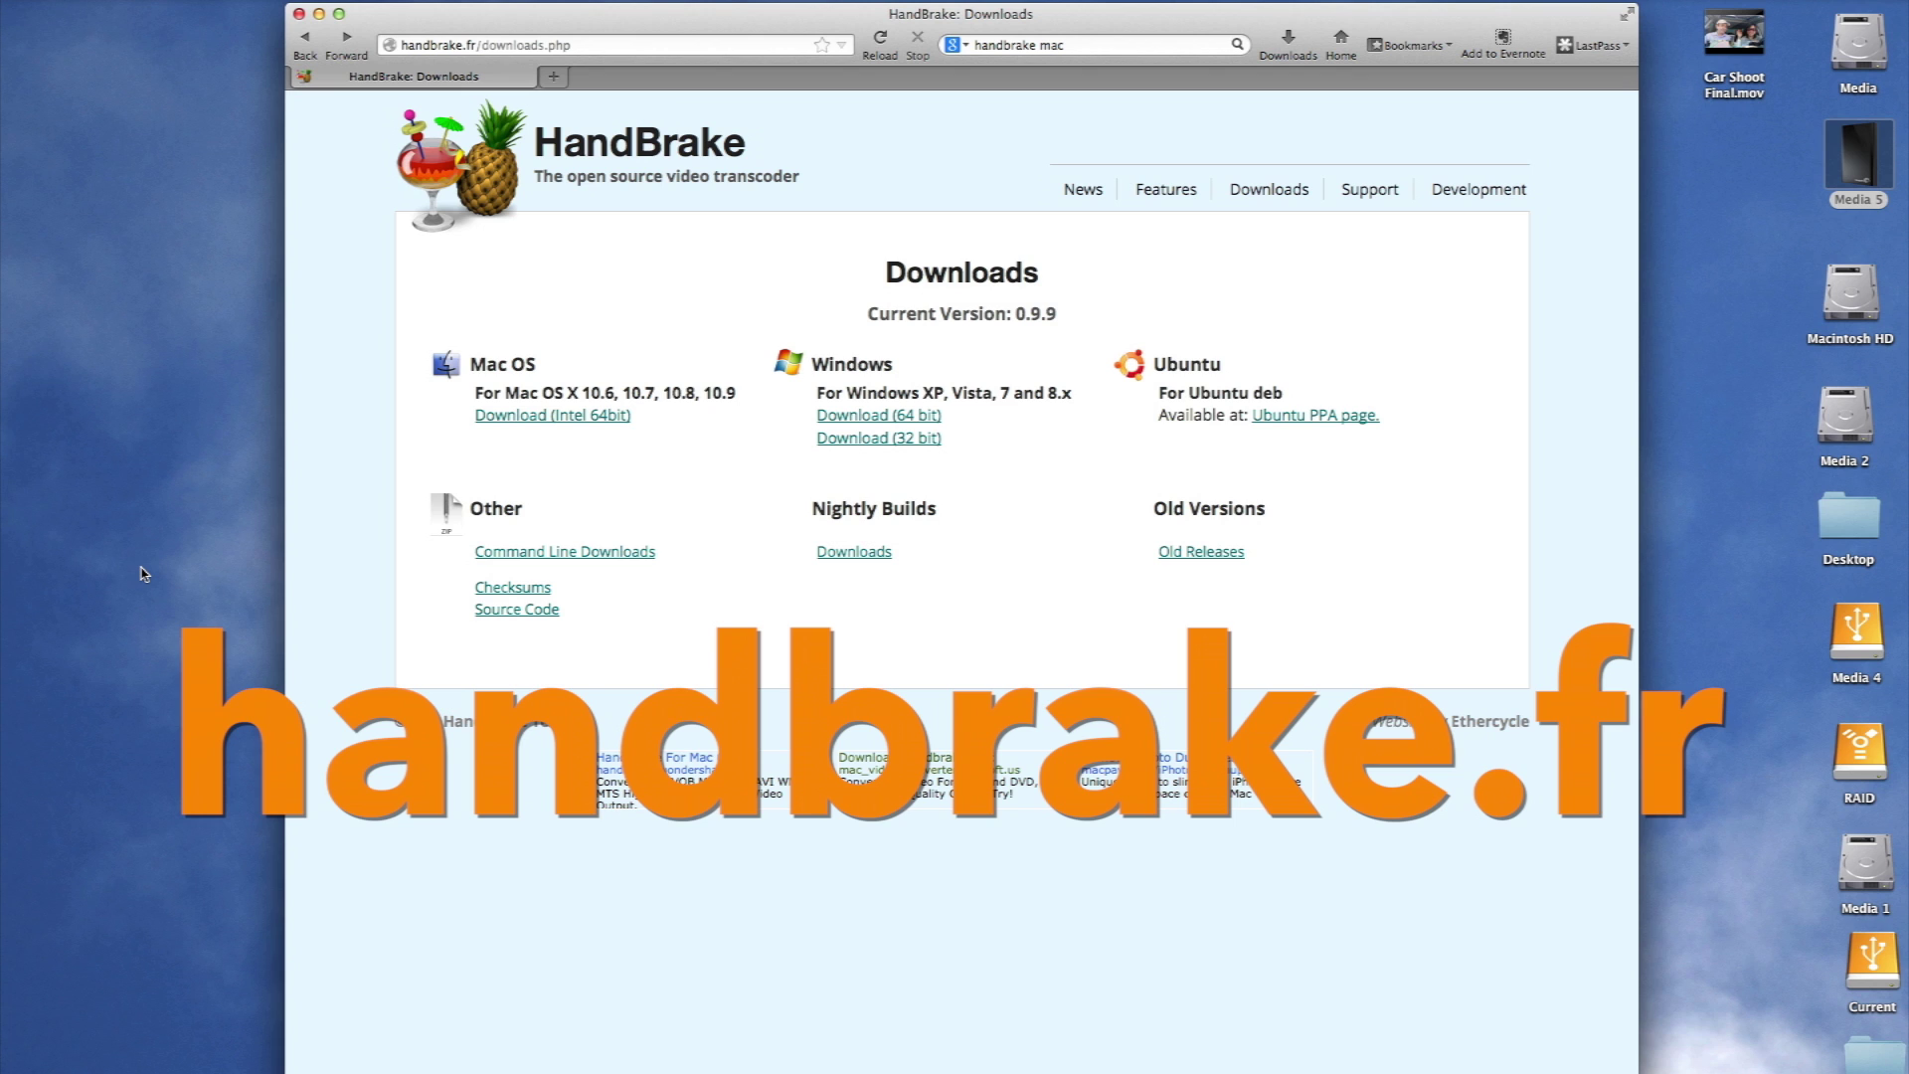
Download the Intel 64-bit Mac OS build of HandBrake from handbrake.fr
click(566, 416)
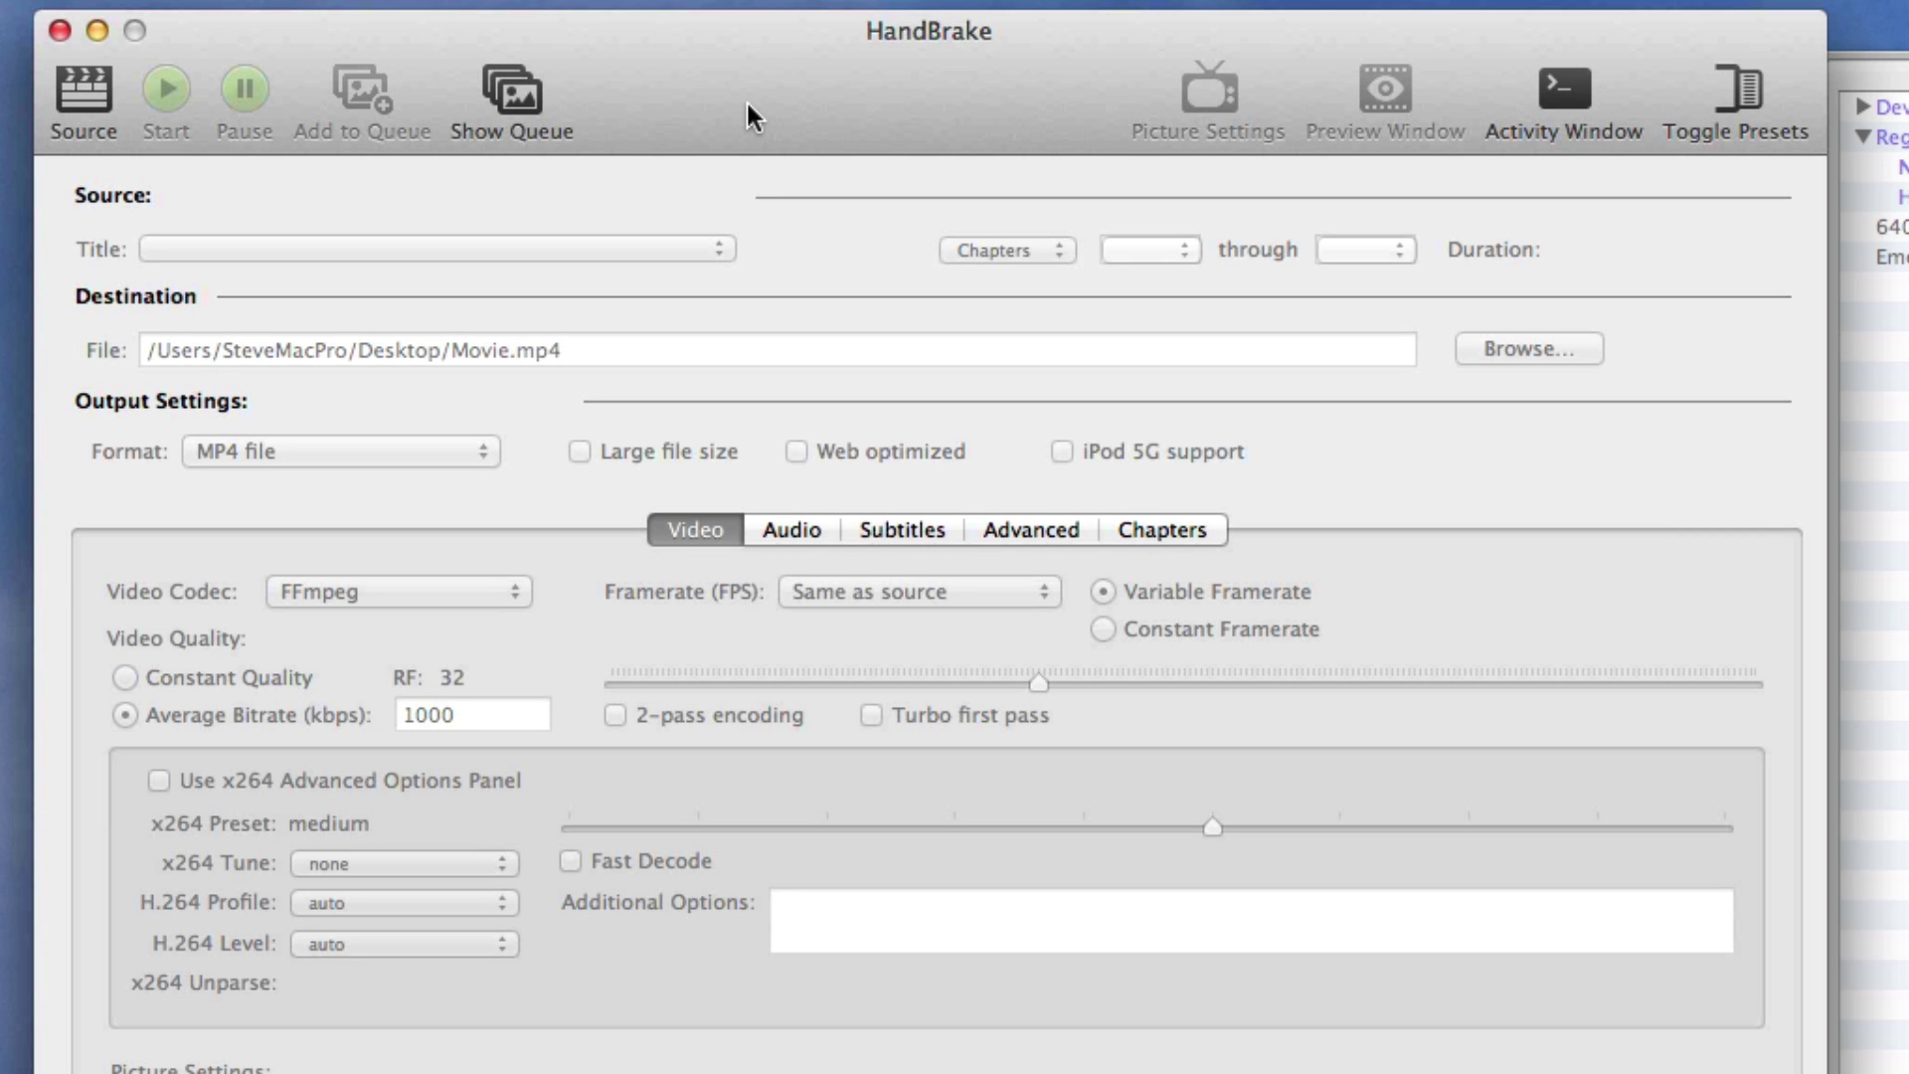
Load Car Shoot Final.mov from the Desktop as HandBrake's source video
click(72, 91)
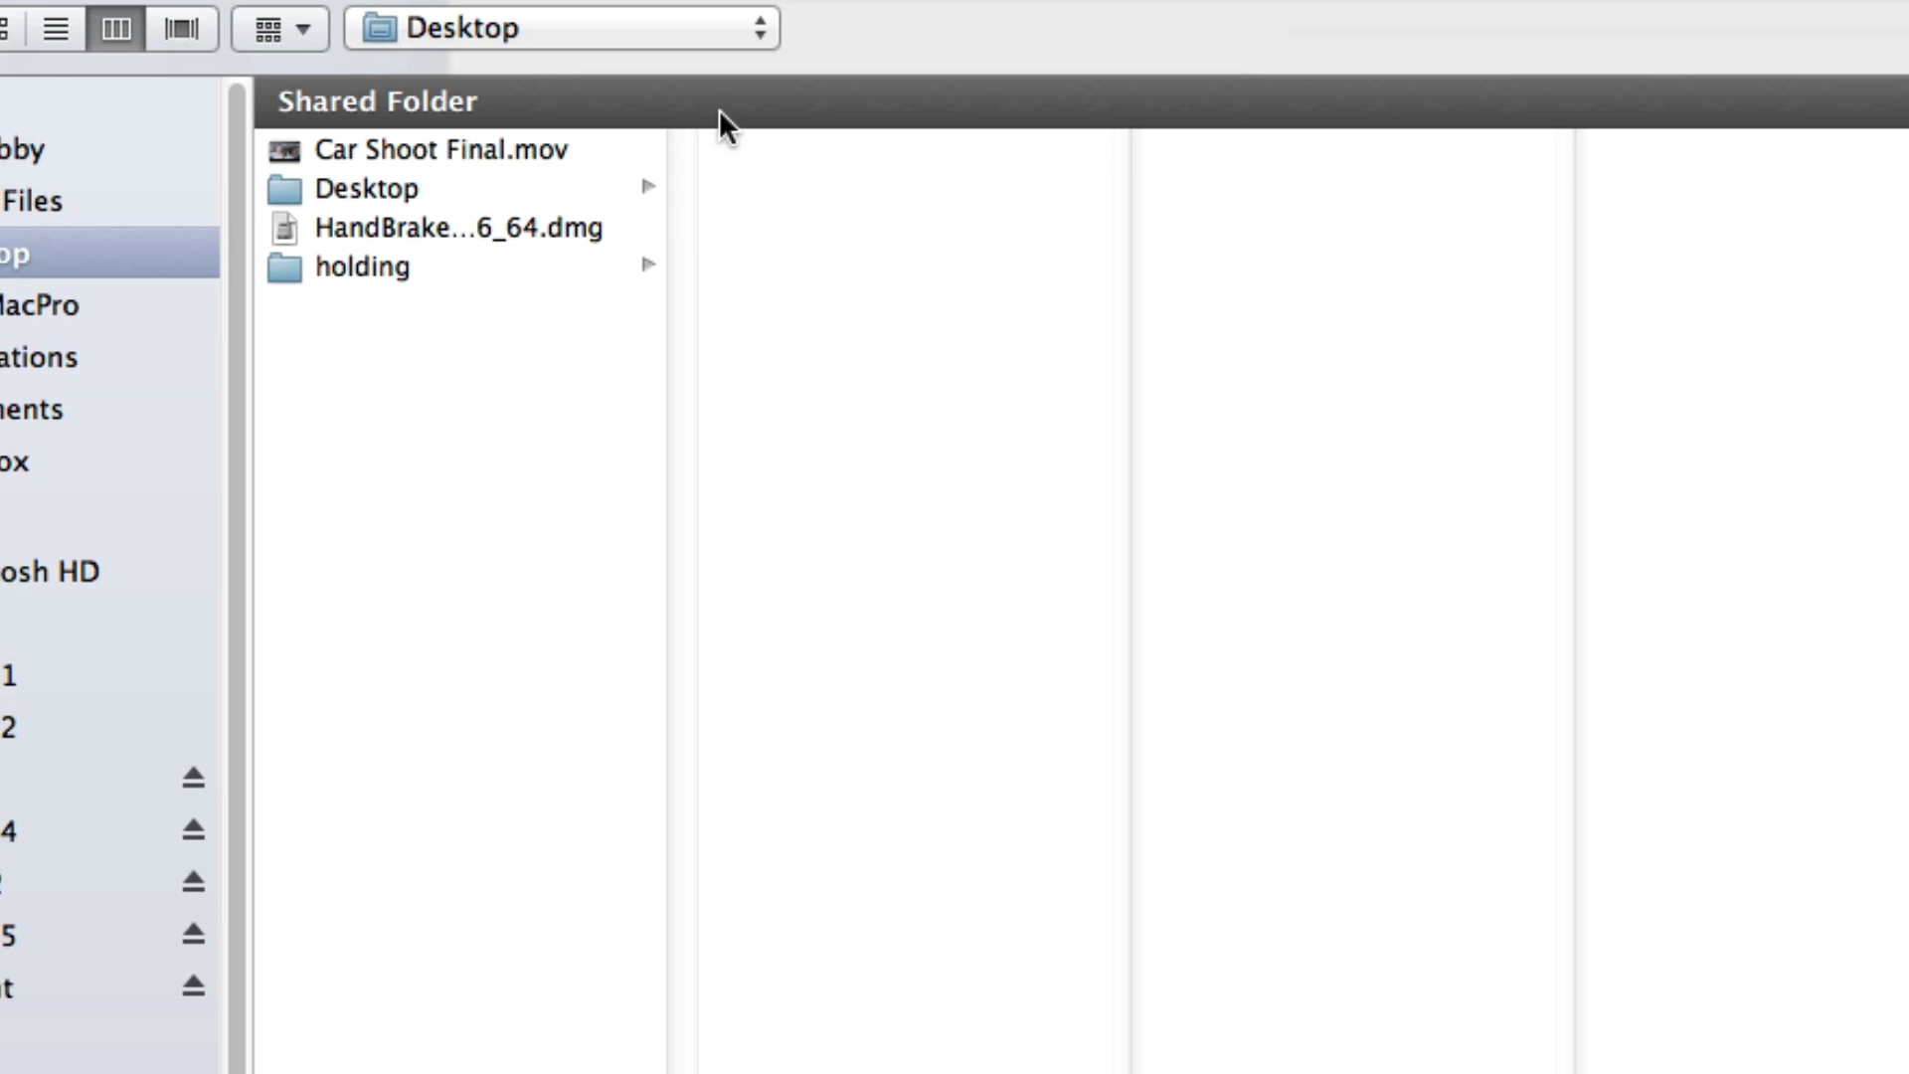
click(398, 157)
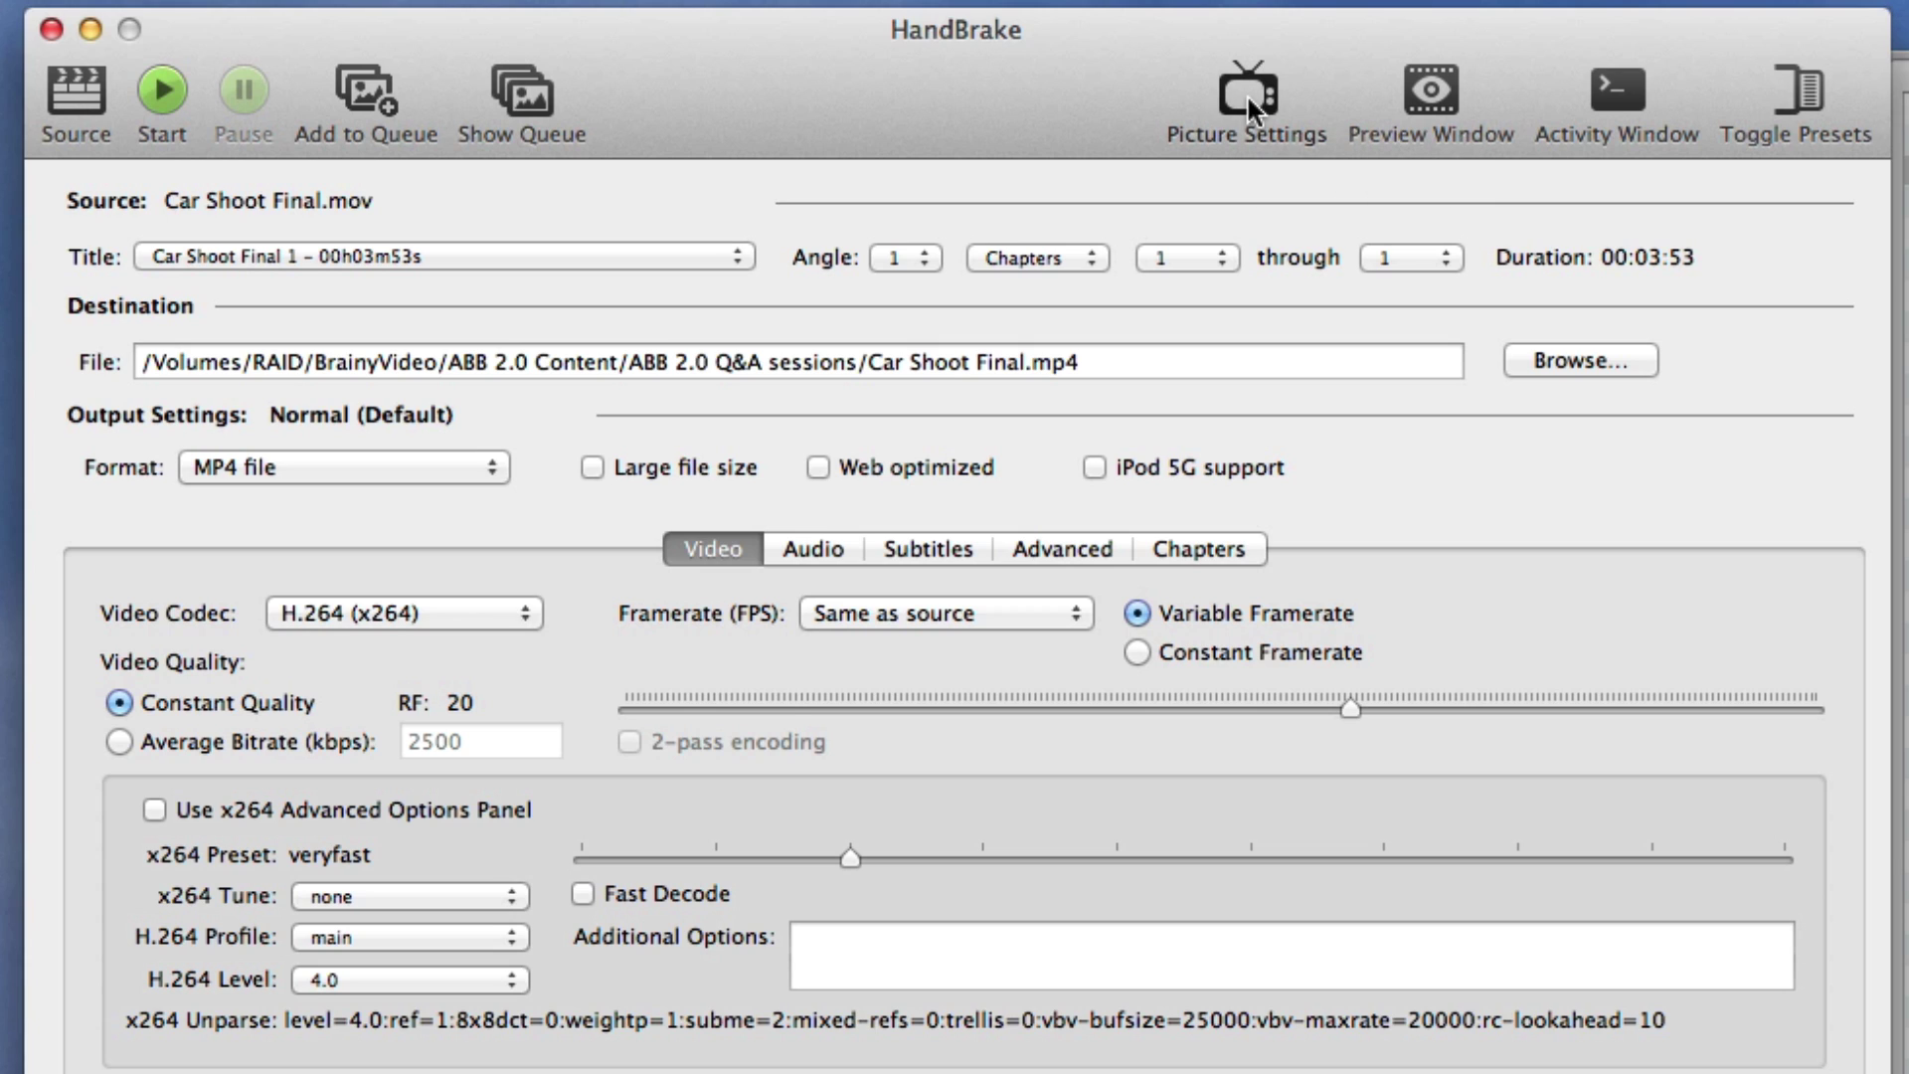
click(1245, 94)
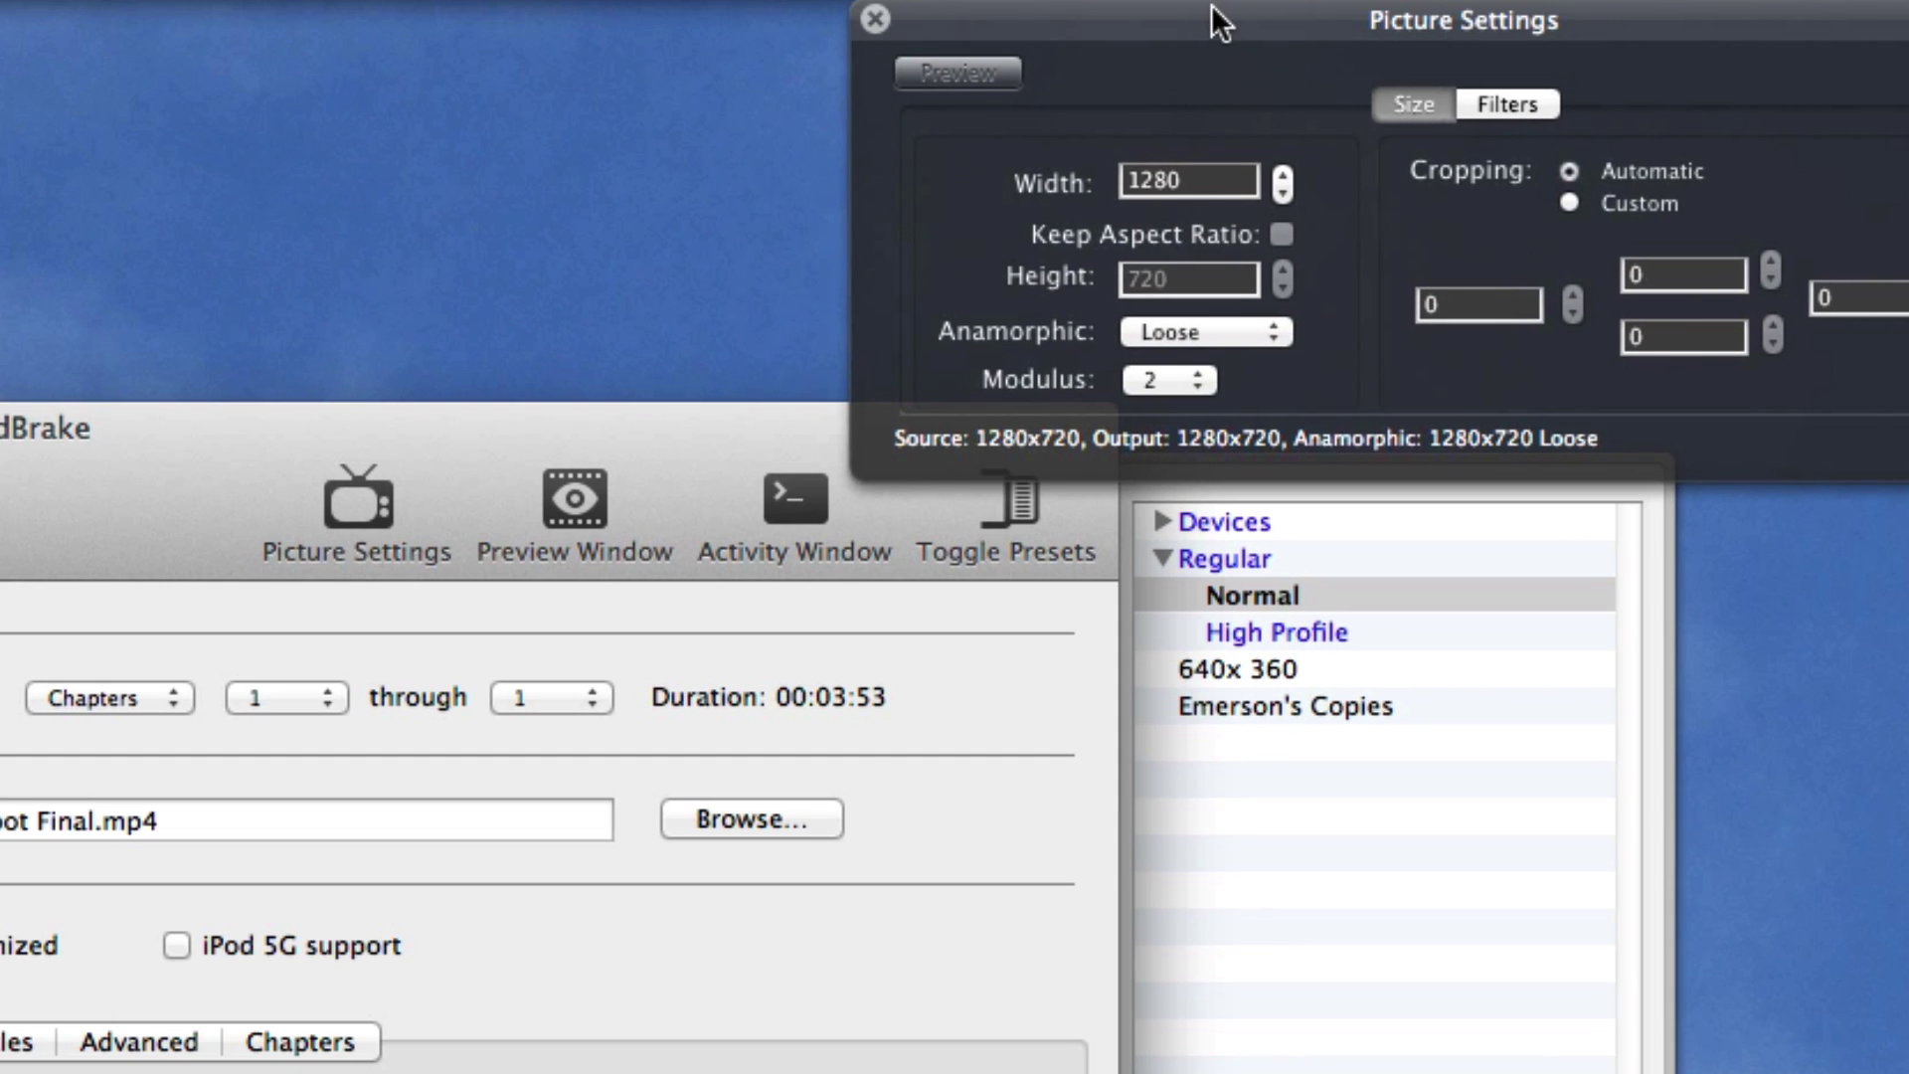
drag(1215, 22, 721, 3)
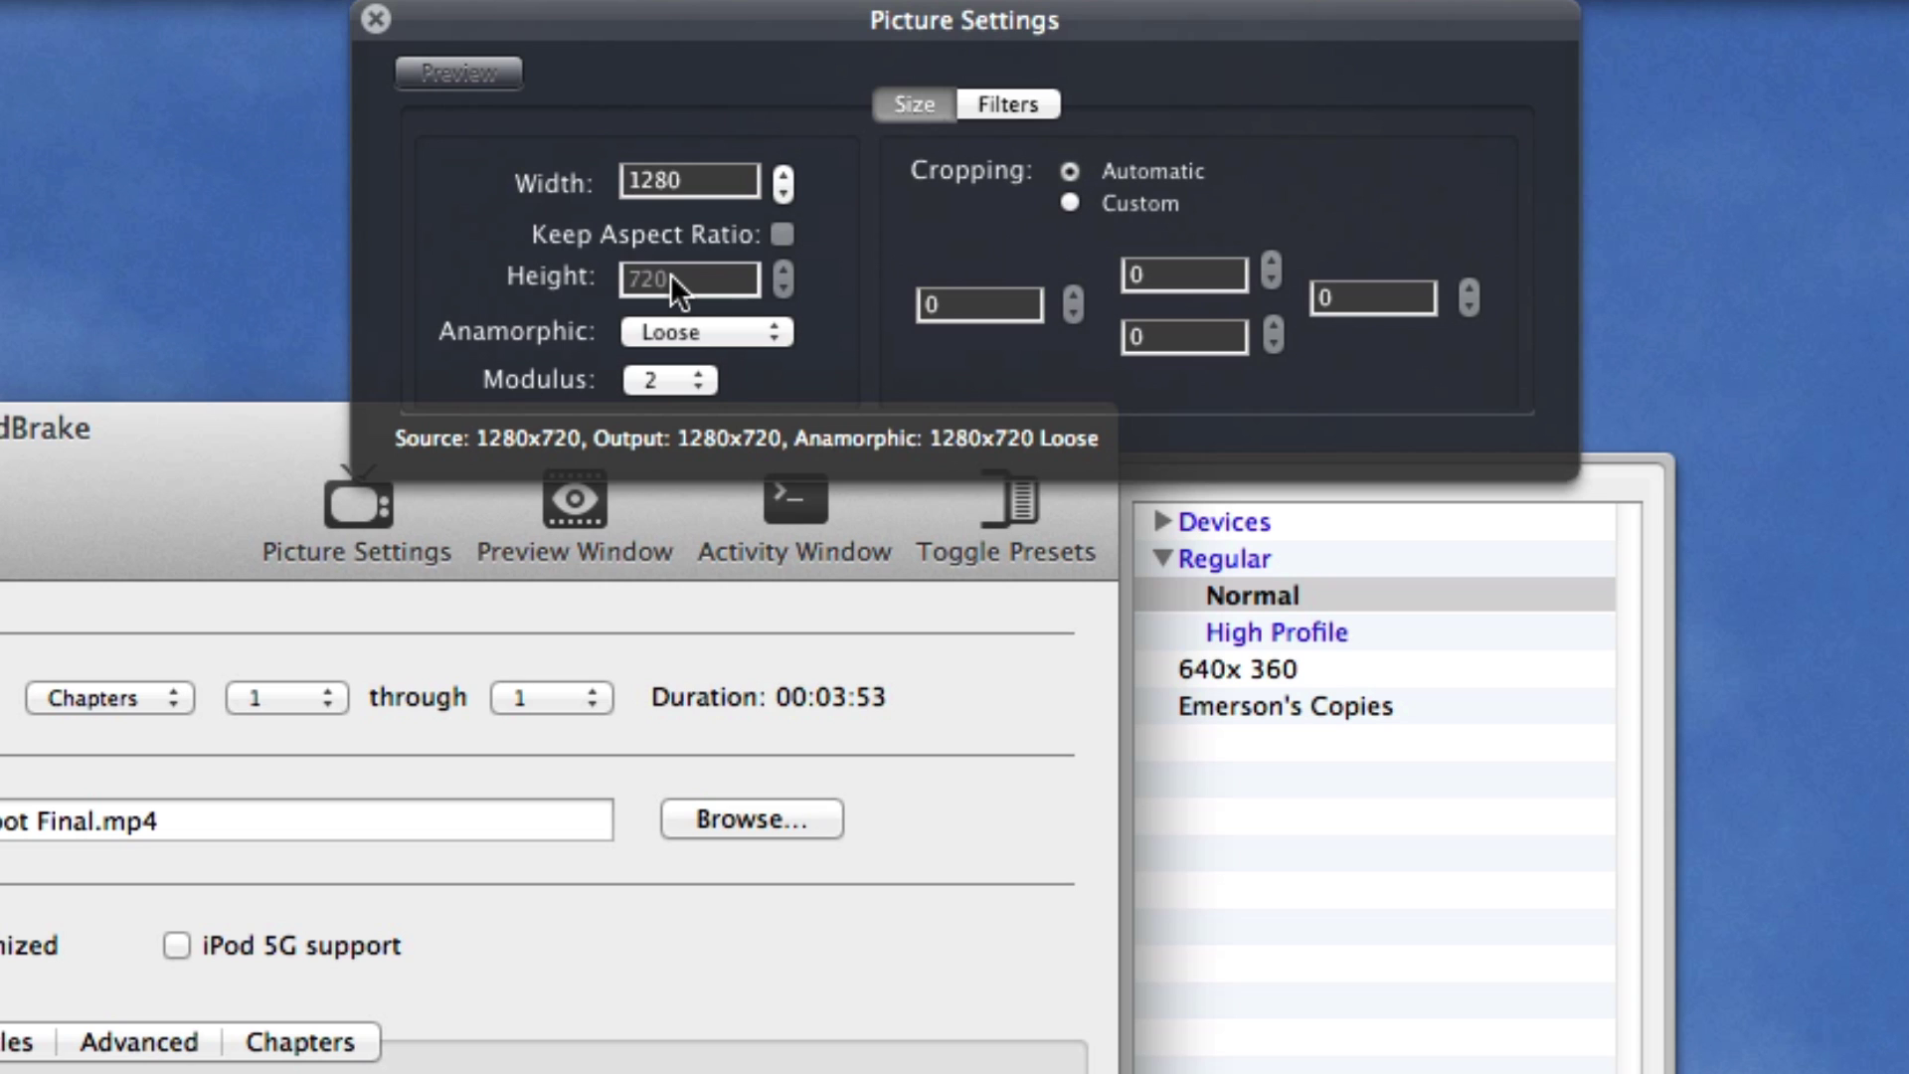
drag(781, 189, 781, 175)
click(780, 174)
click(780, 174)
click(376, 19)
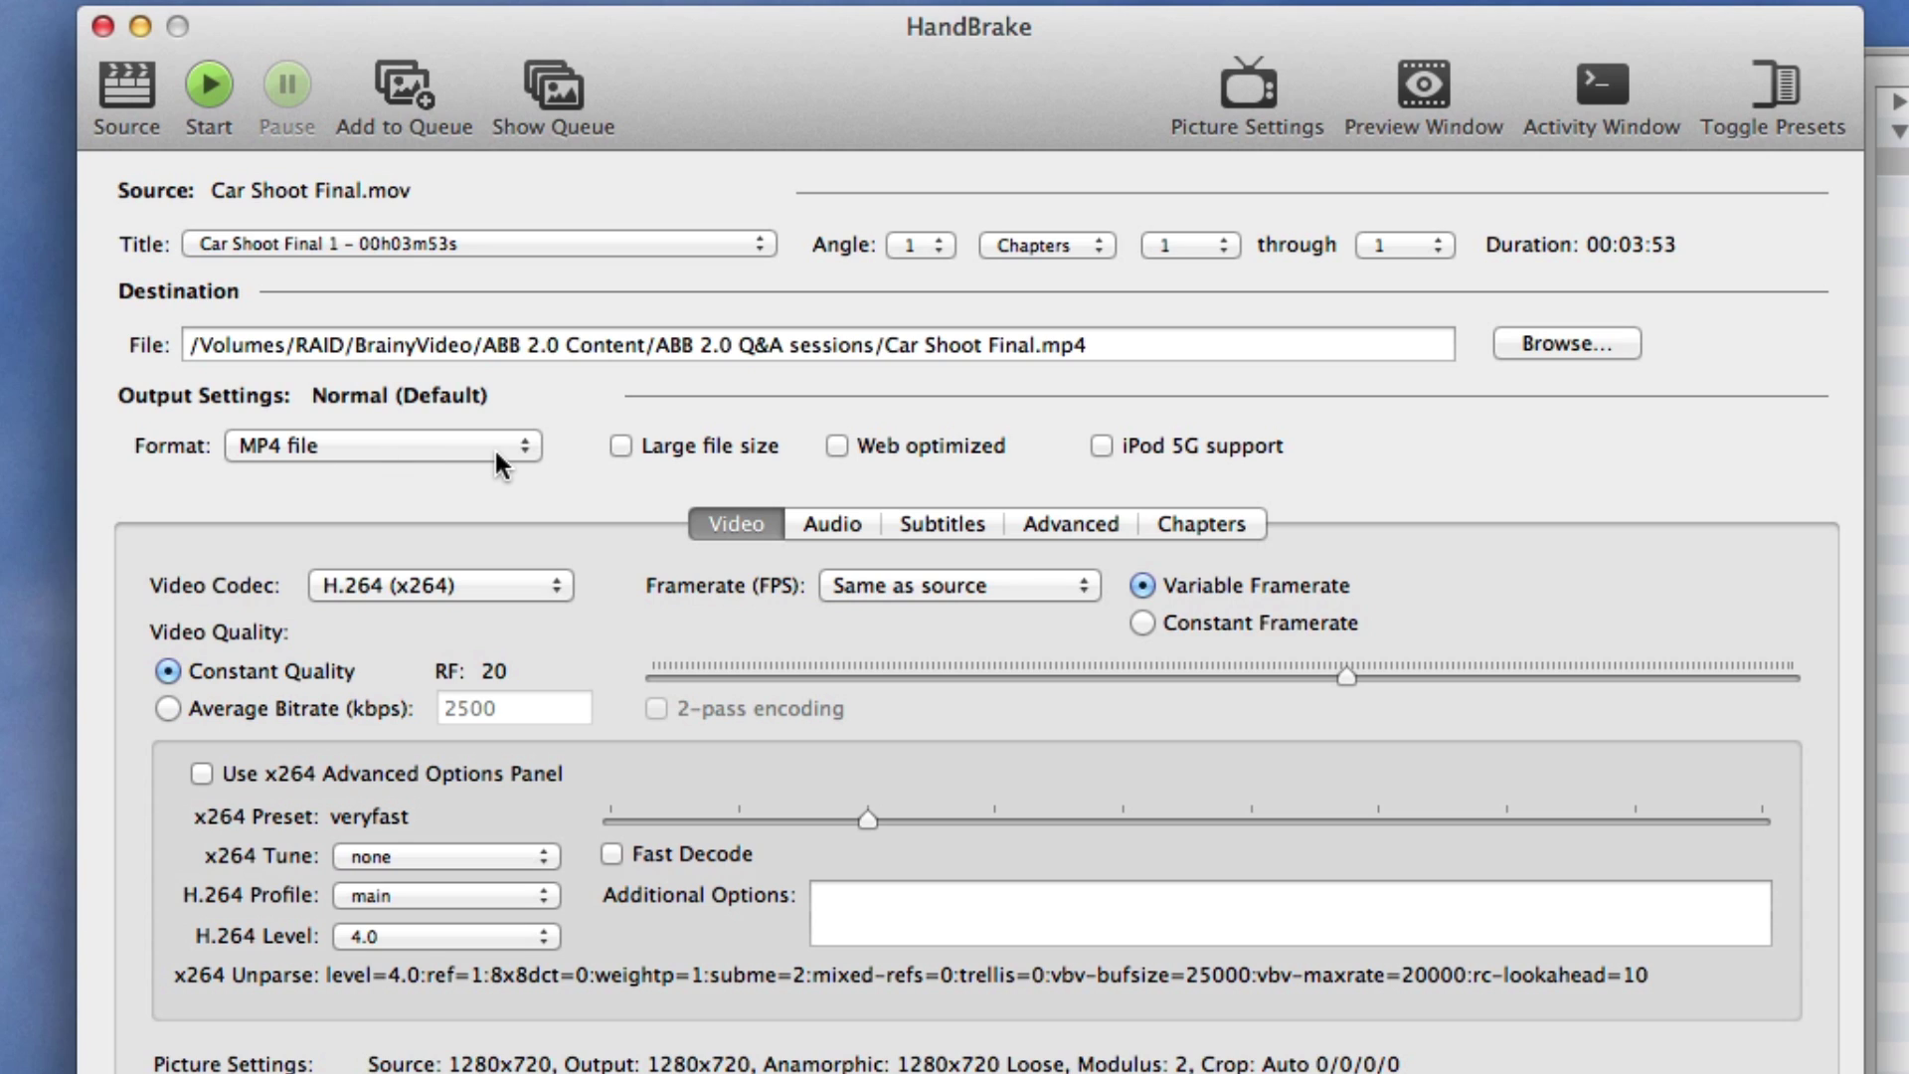
Replace the 2500 average bitrate with 4500 kbps, with 2-pass encoding and turbo first pass
click(167, 709)
click(497, 705)
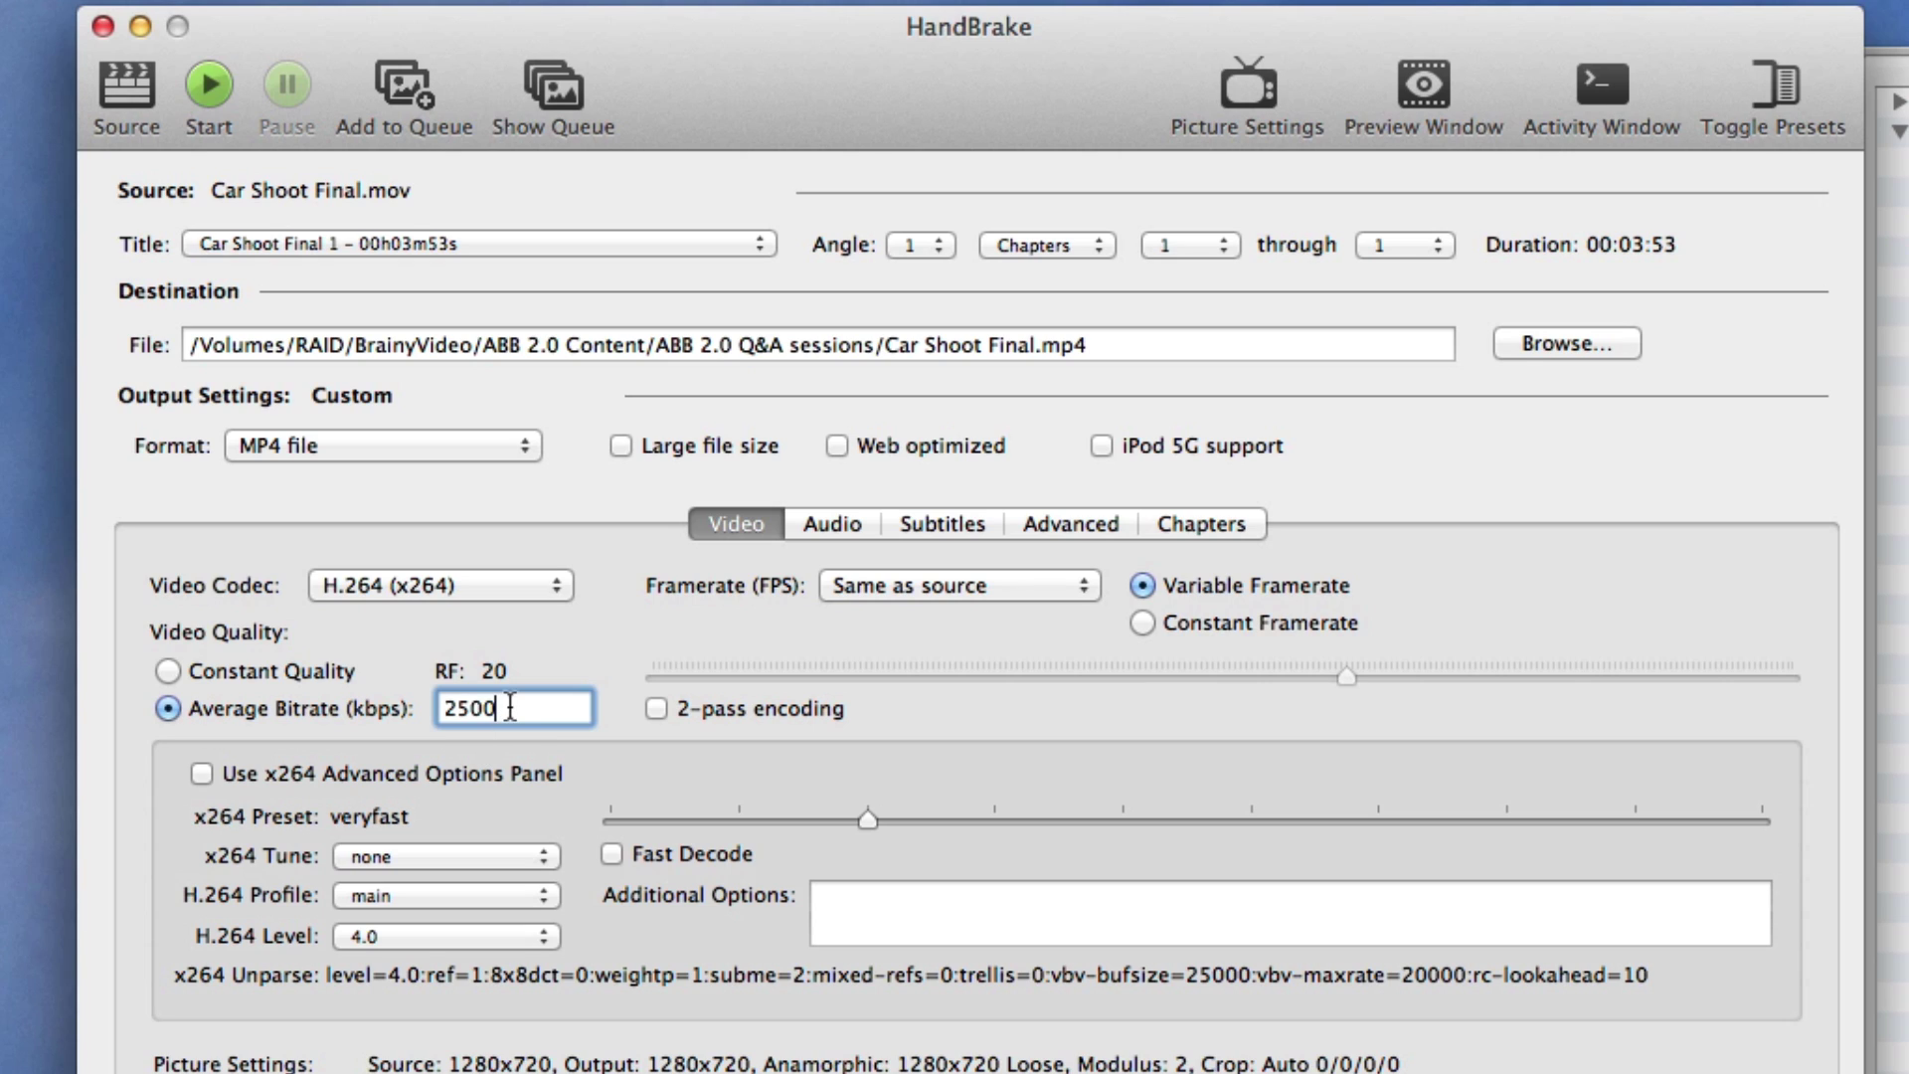
drag(500, 704, 371, 693)
text(500)
key(BackSpace)
key(BackSpace)
key(BackSpace)
text(4500)
click(653, 707)
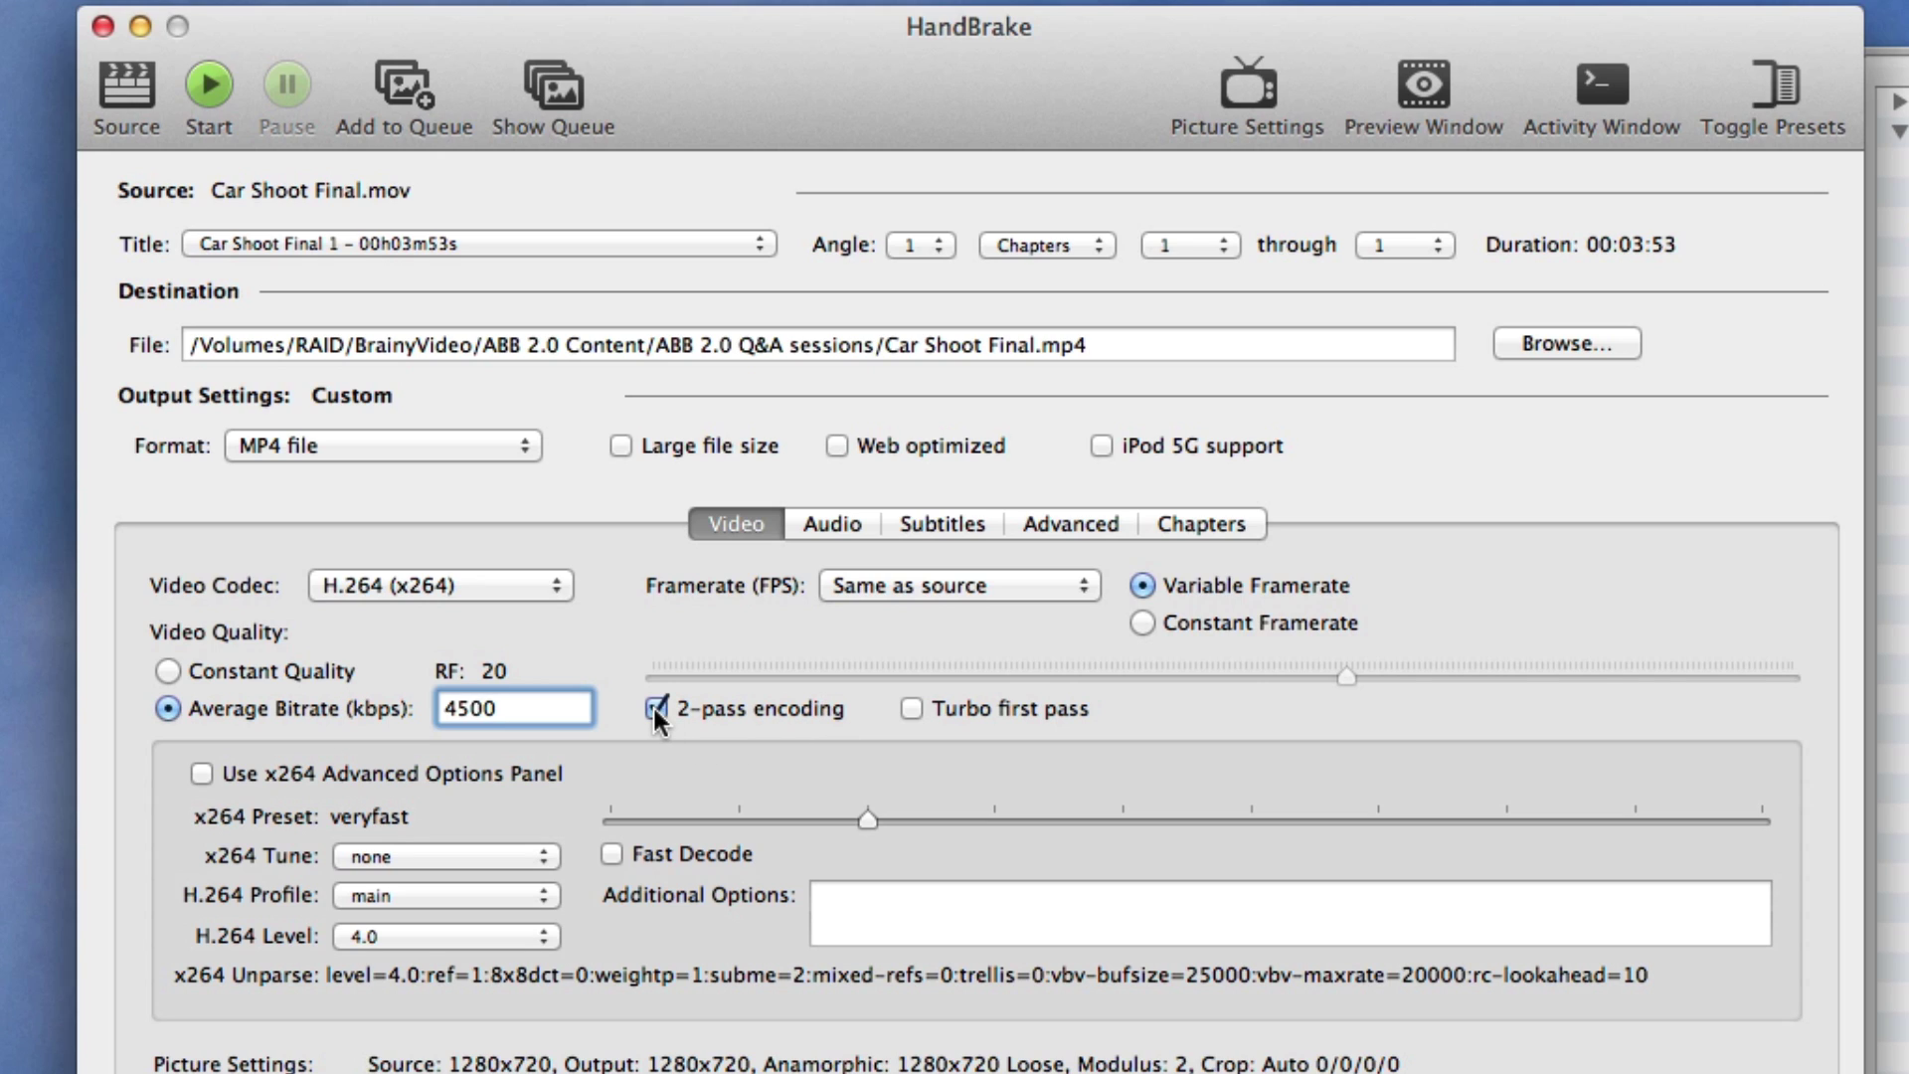
click(912, 709)
Use Constant Framerate, enable x264 Advanced Options, and set Reference Frames to 3 (ref=3)
click(1144, 625)
click(202, 775)
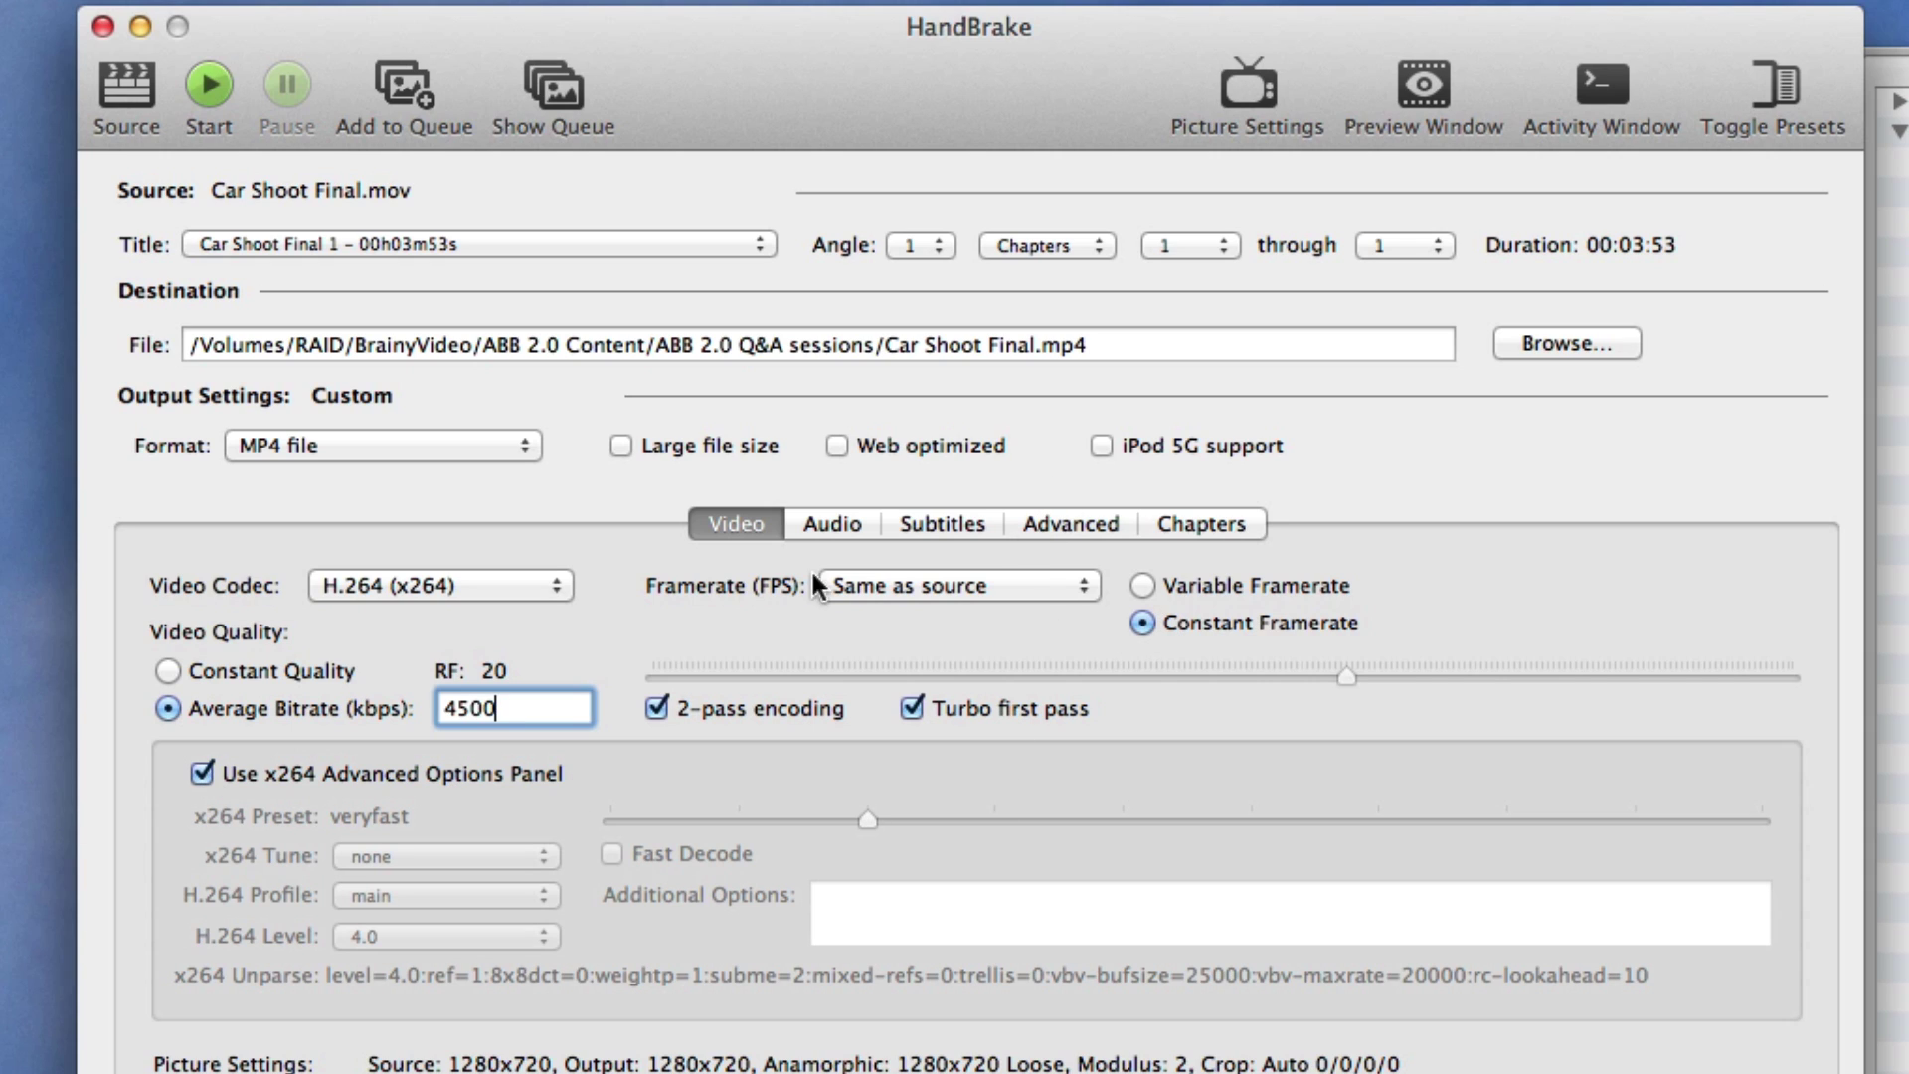
click(1088, 522)
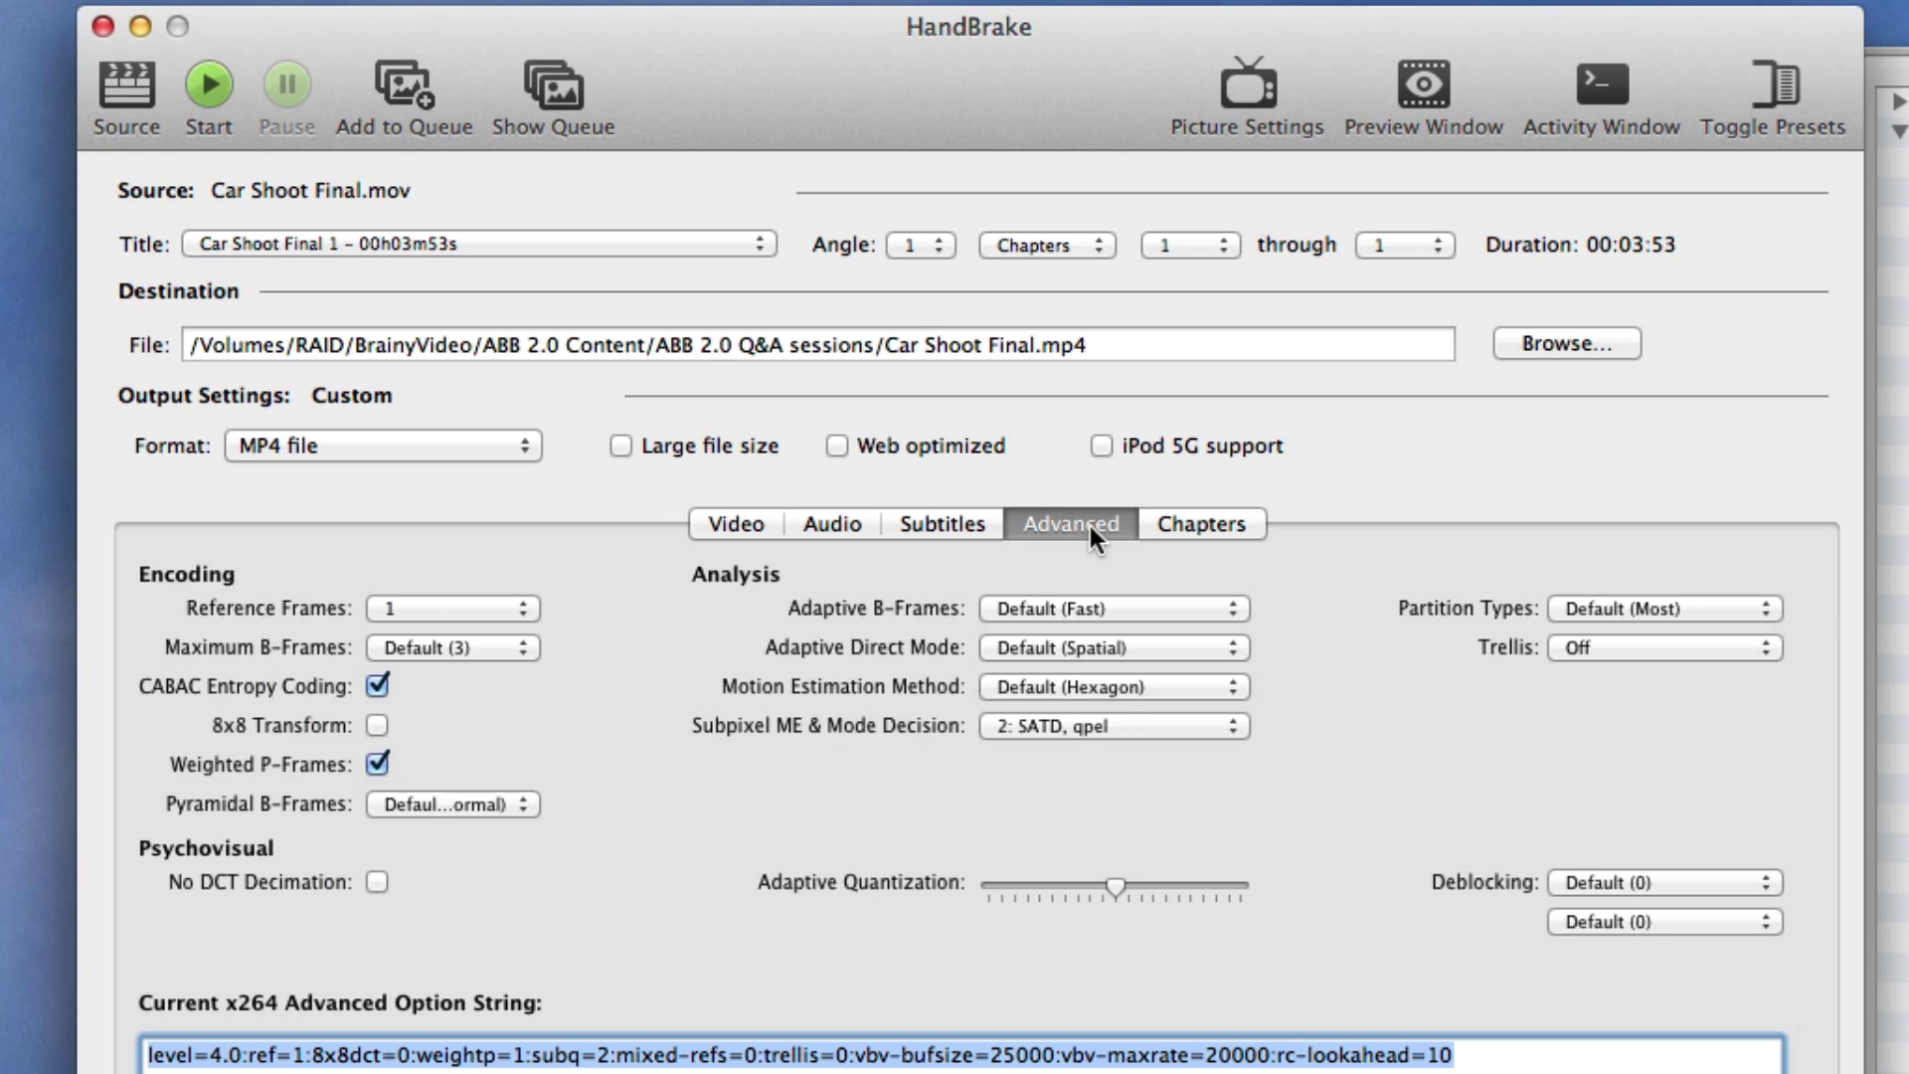
click(521, 609)
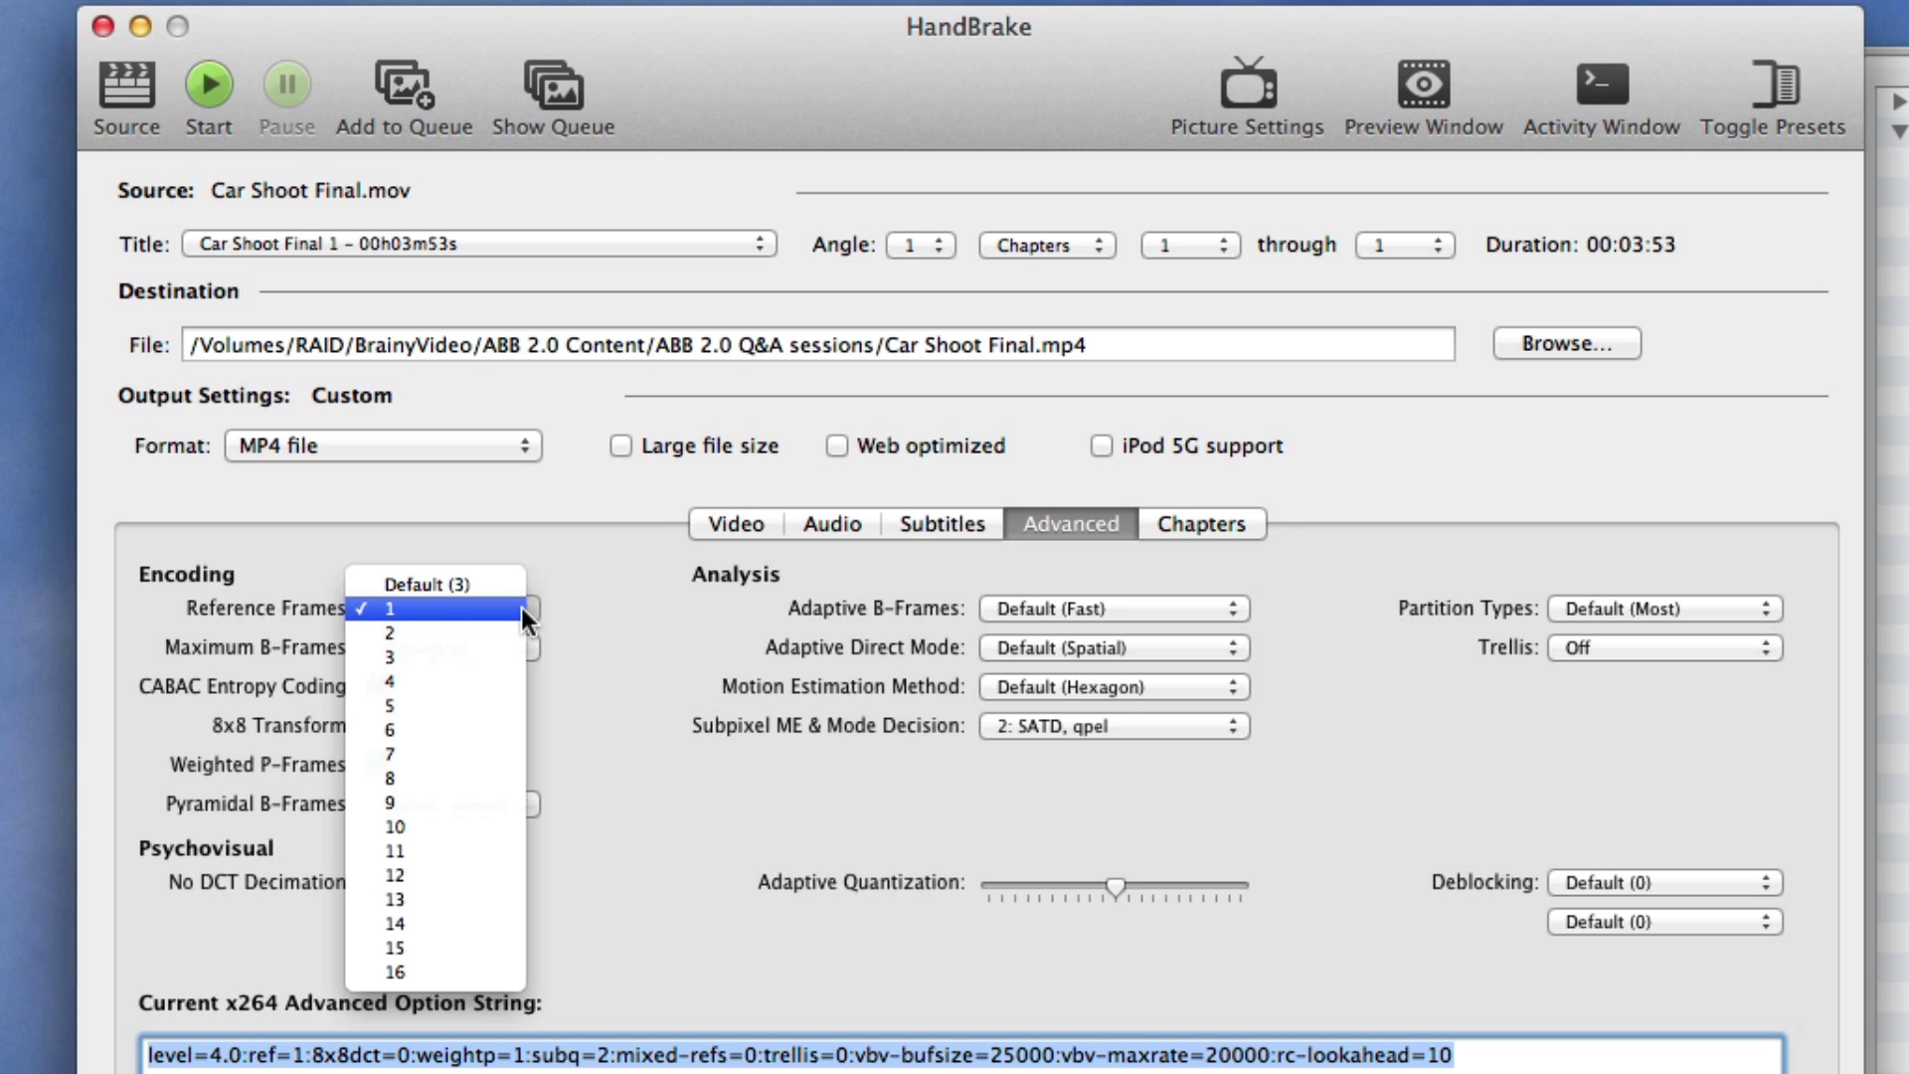
click(490, 657)
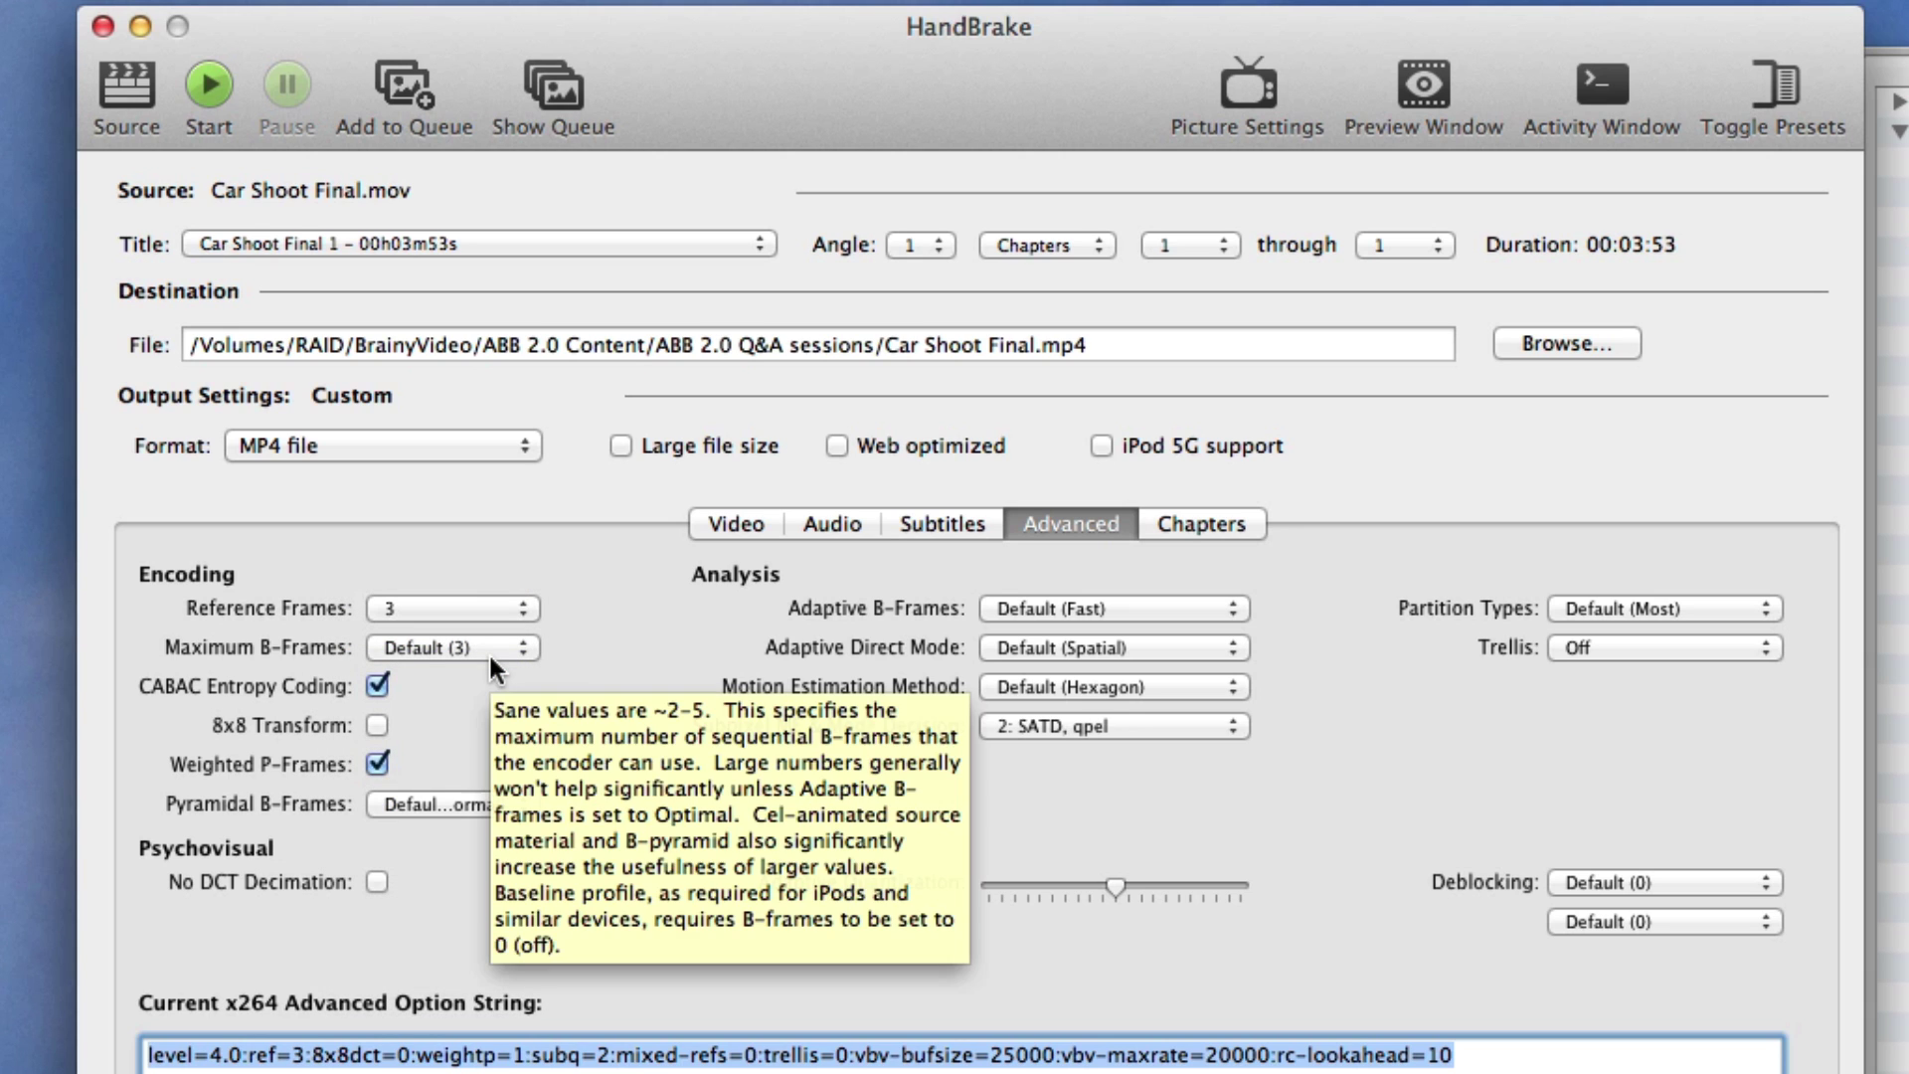
Set the AAC stereo audio track's bitrate to 128 kbps, briefly trying 80 first
click(832, 526)
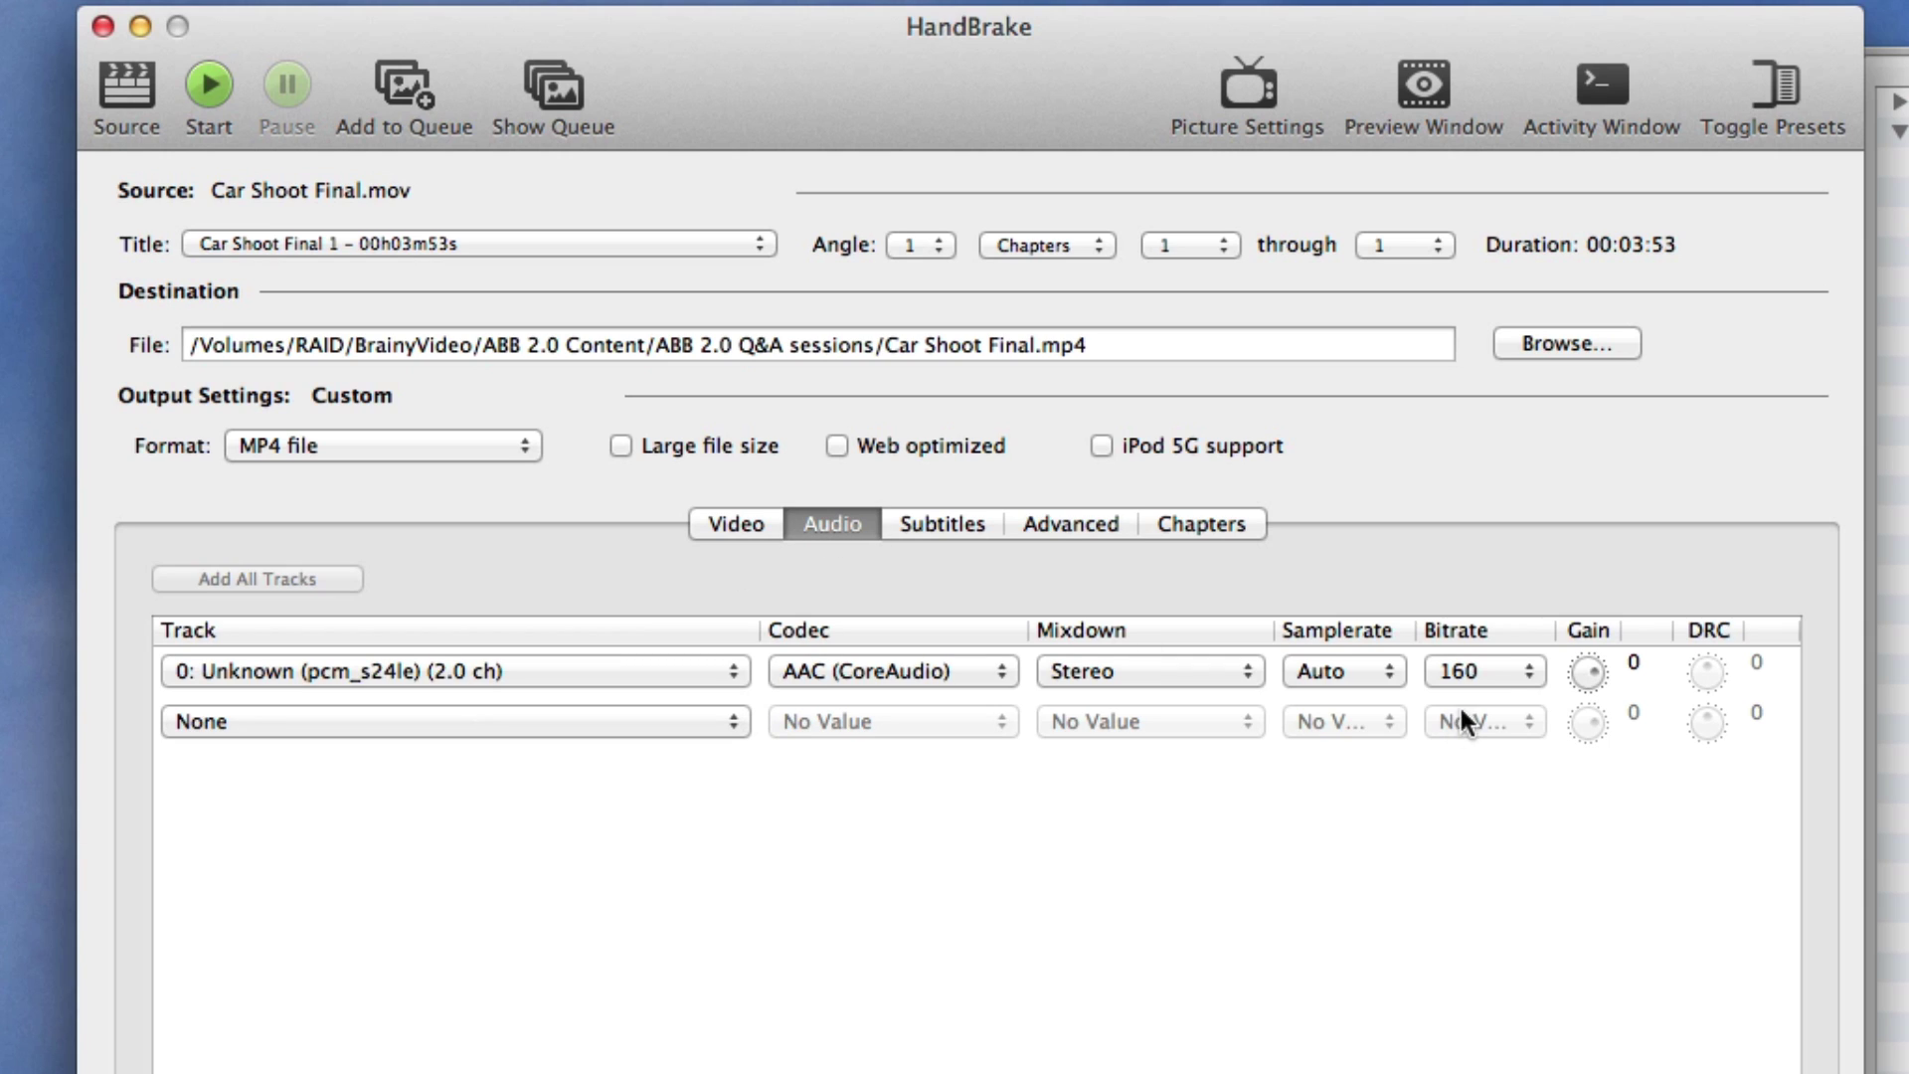
click(1525, 671)
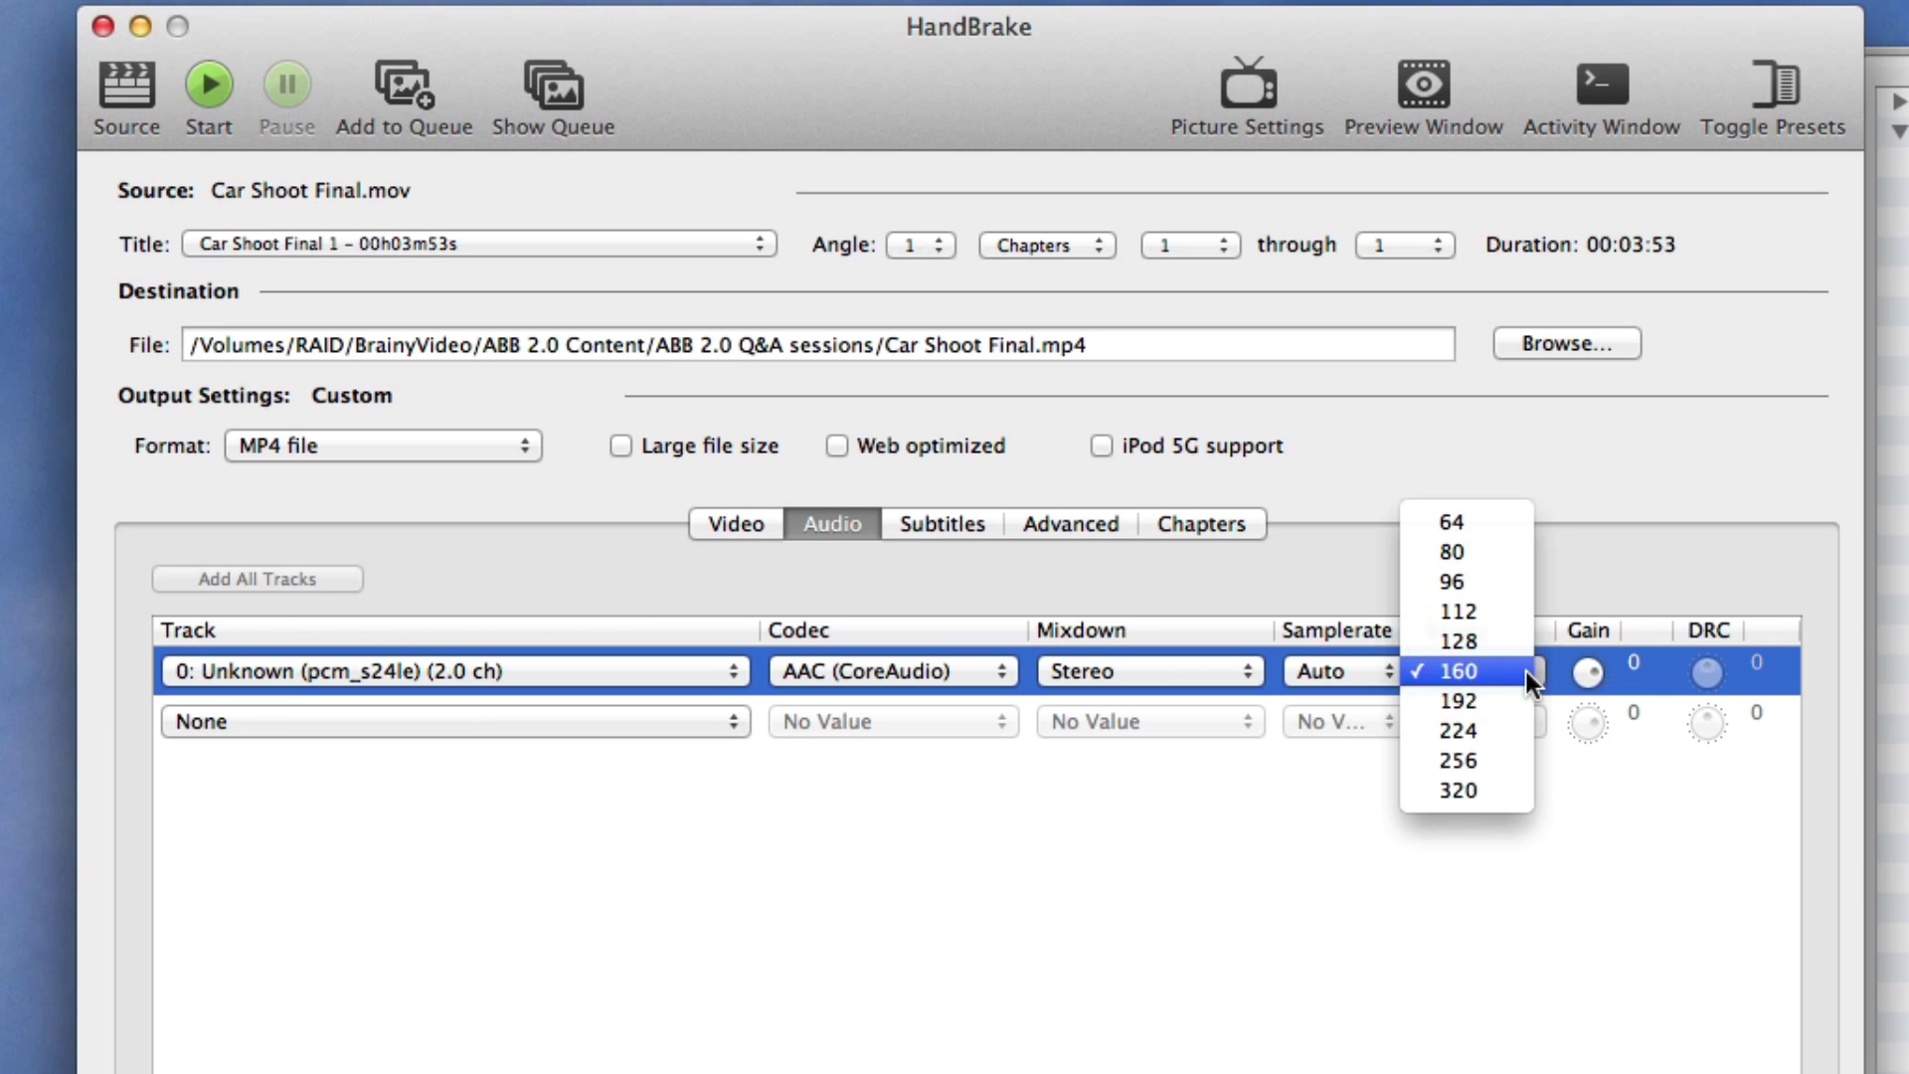
click(1510, 644)
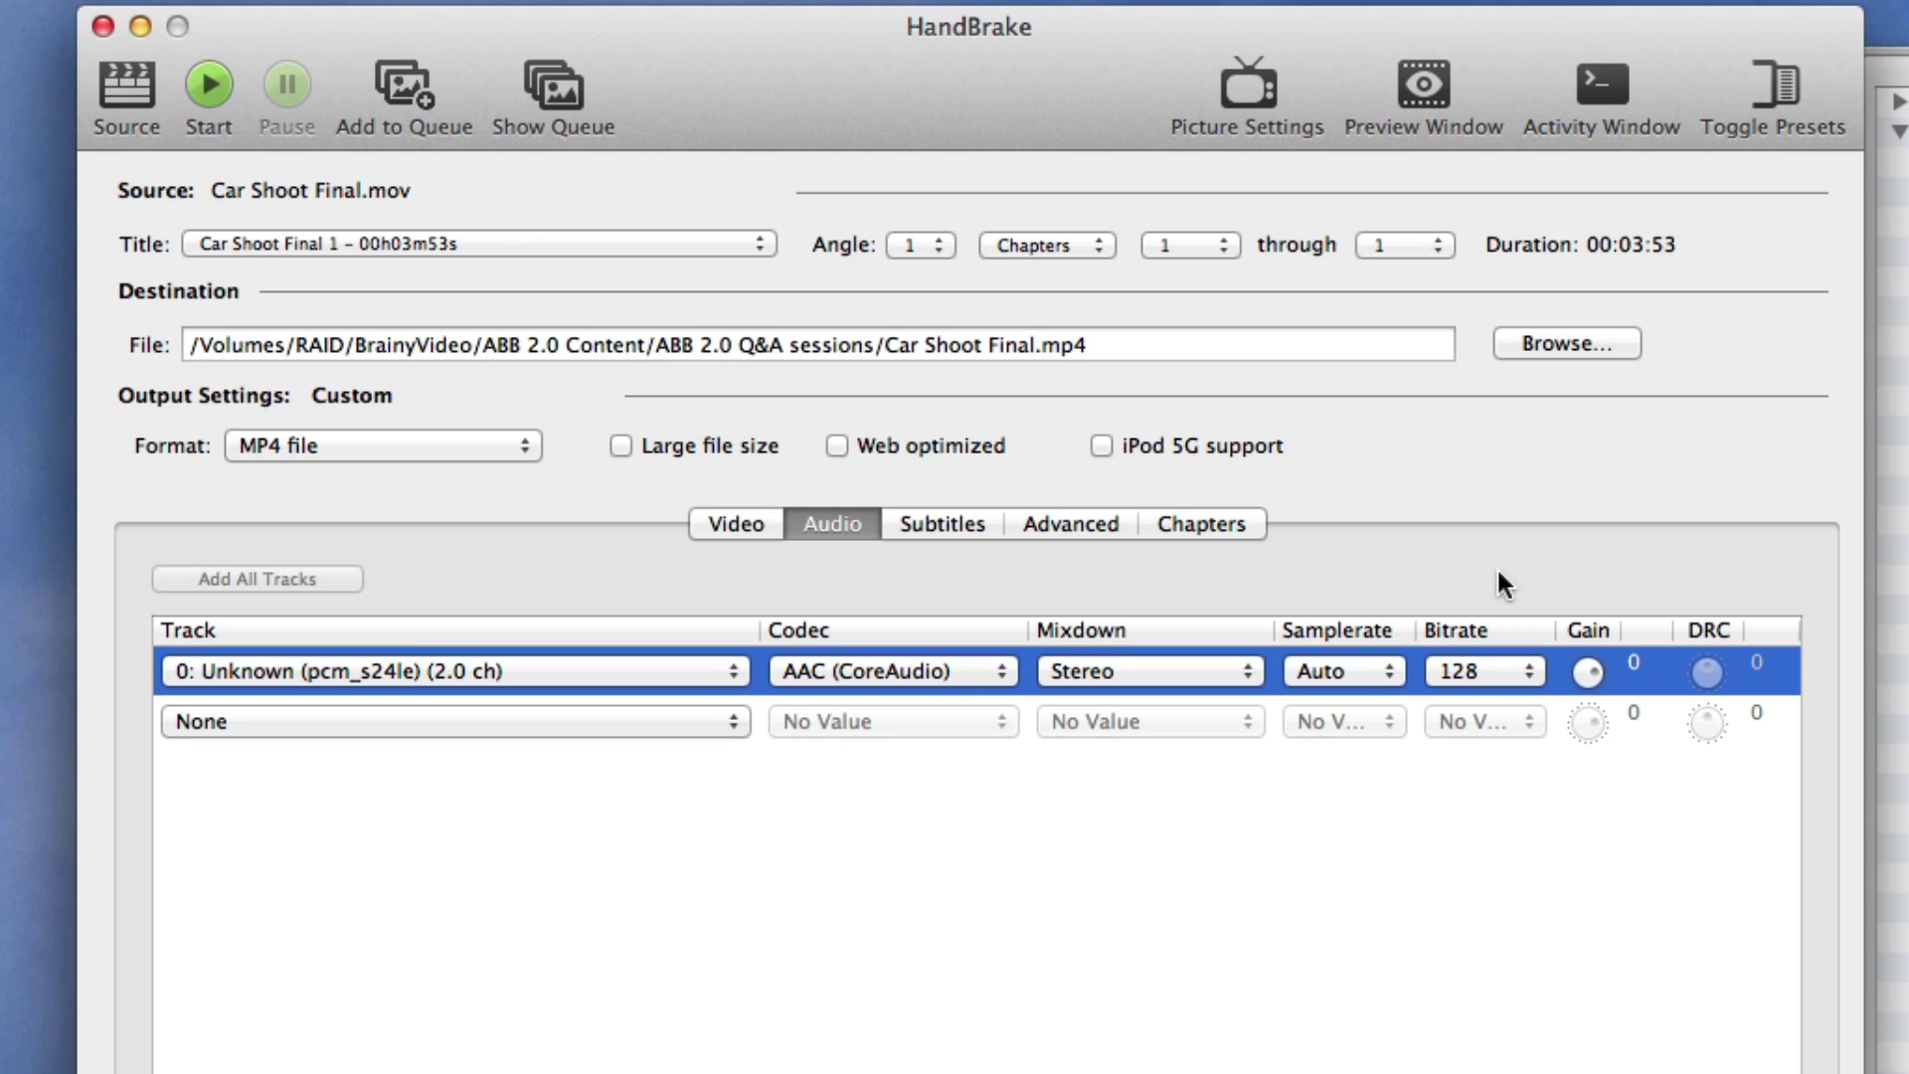
click(1526, 670)
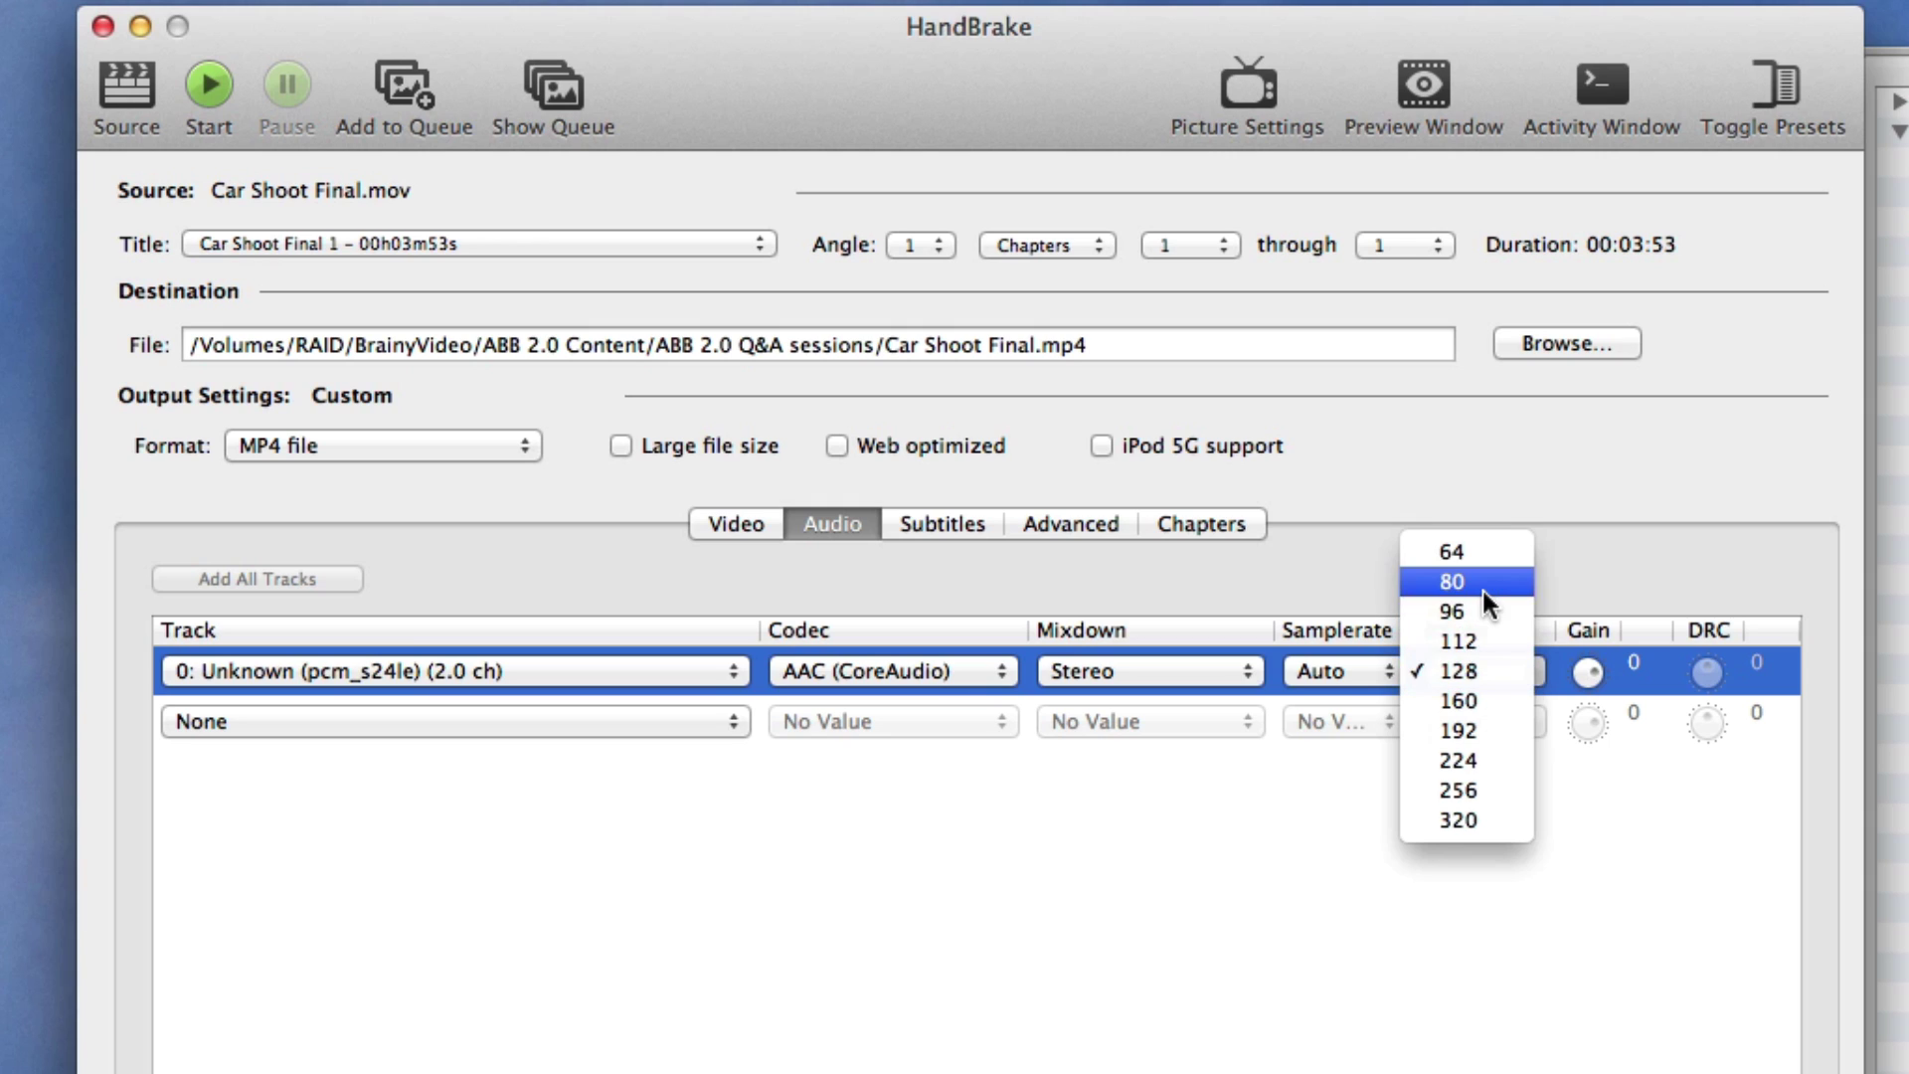
click(1484, 588)
click(1532, 671)
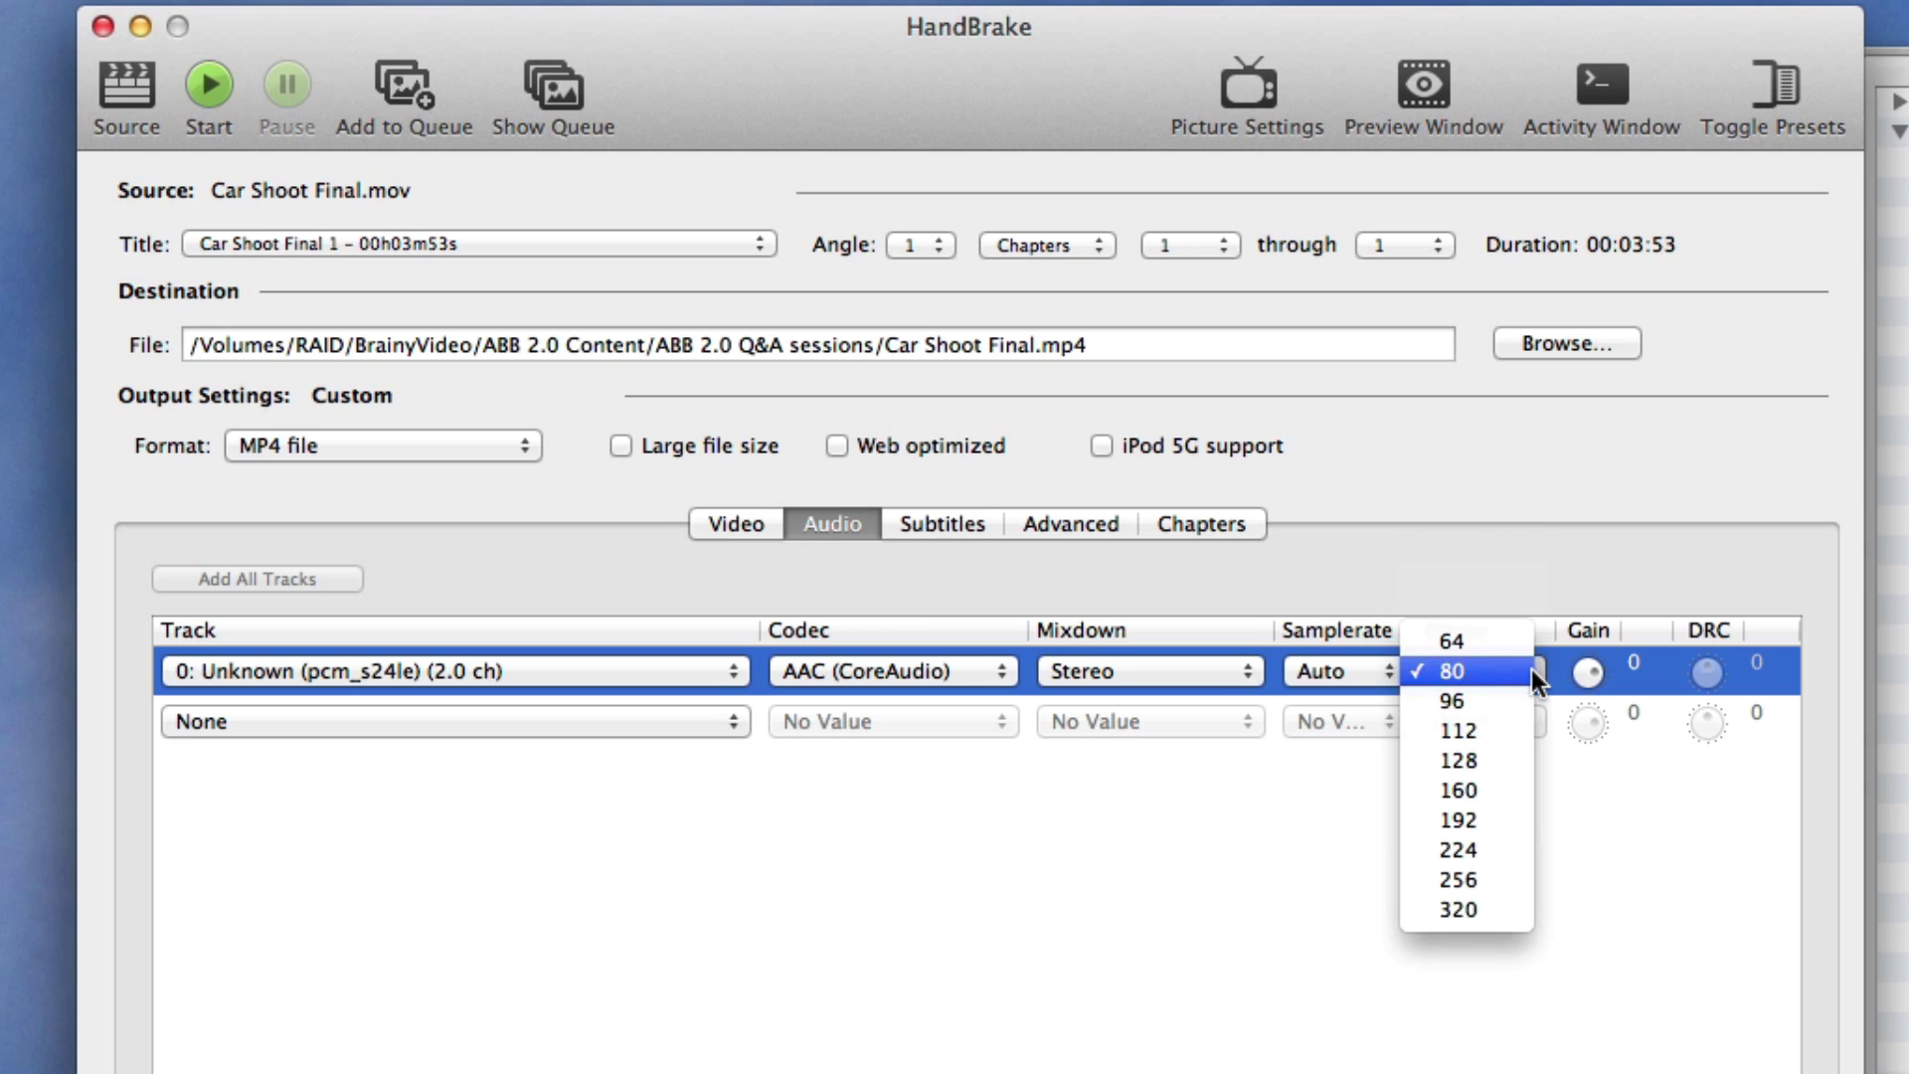
click(1475, 756)
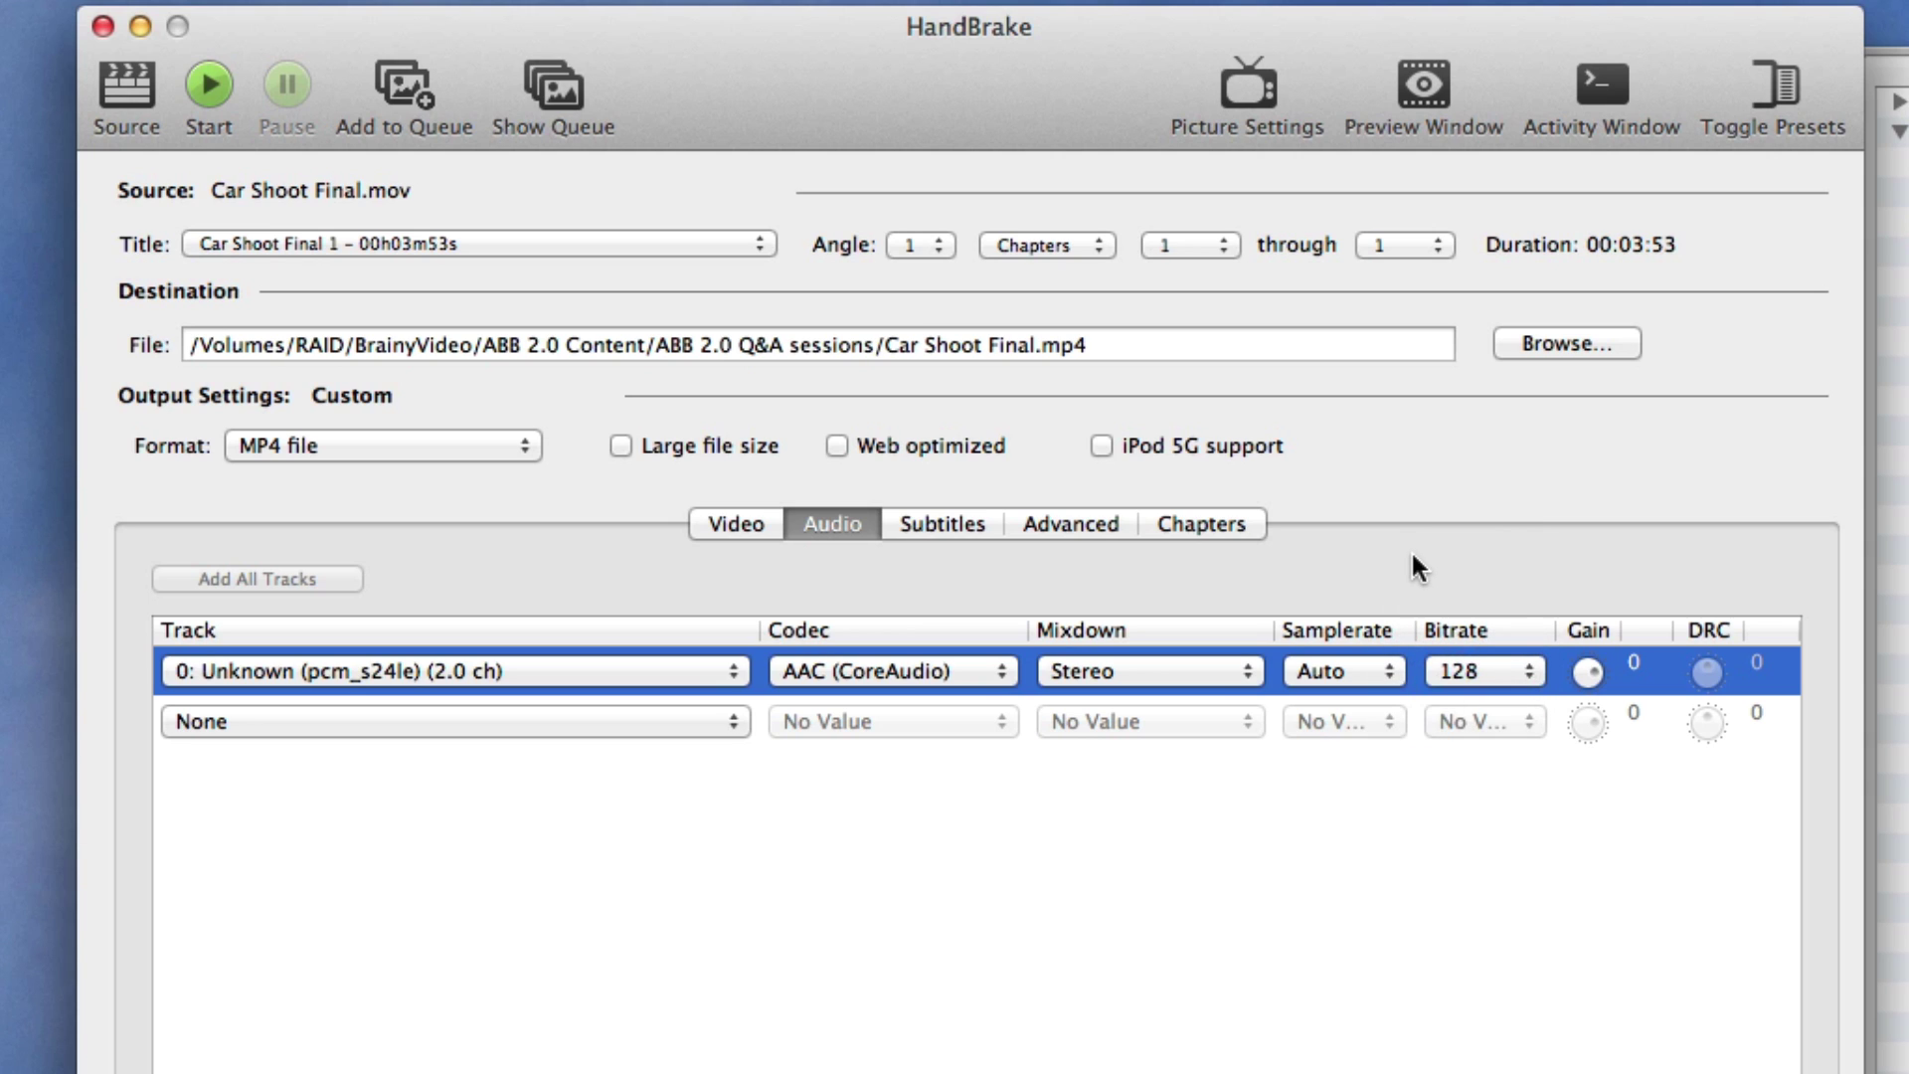
click(739, 527)
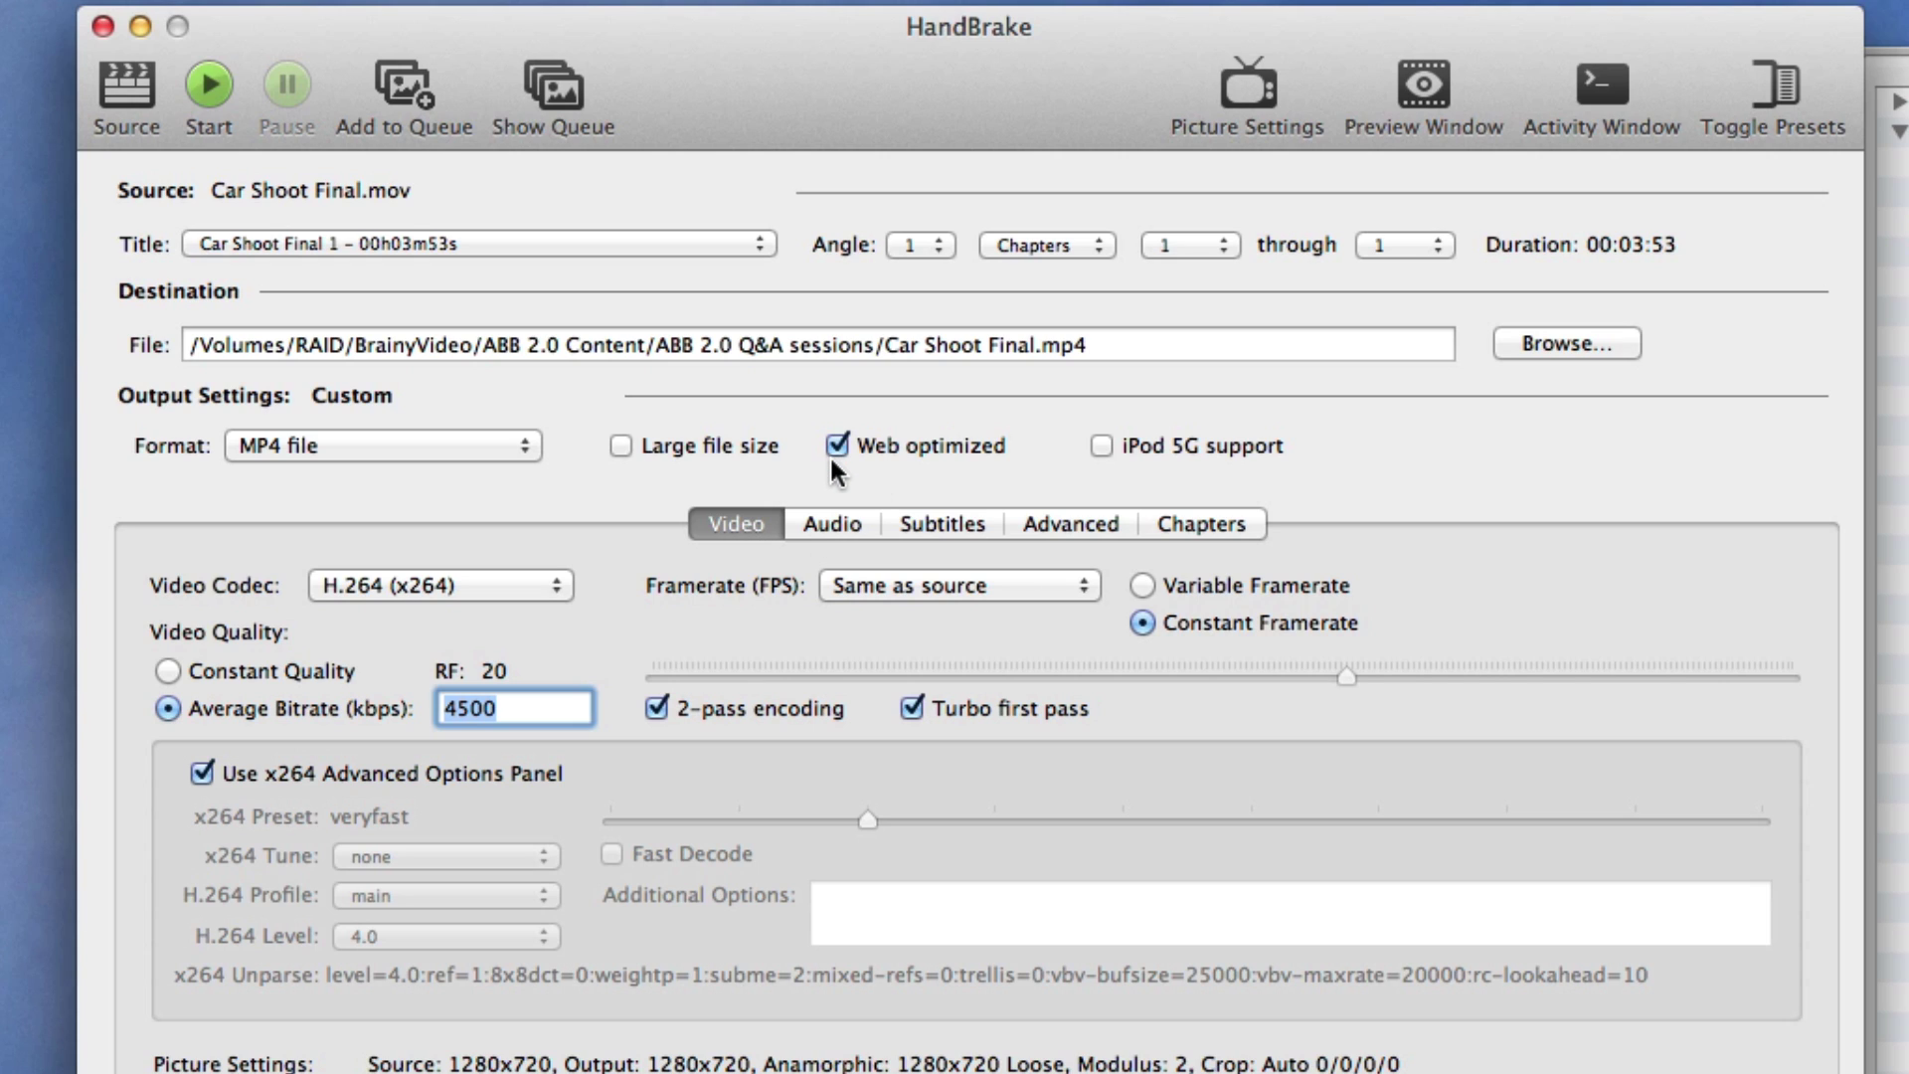
Set the output destination to Car Shoot Final.mp4 on the Desktop
click(1557, 342)
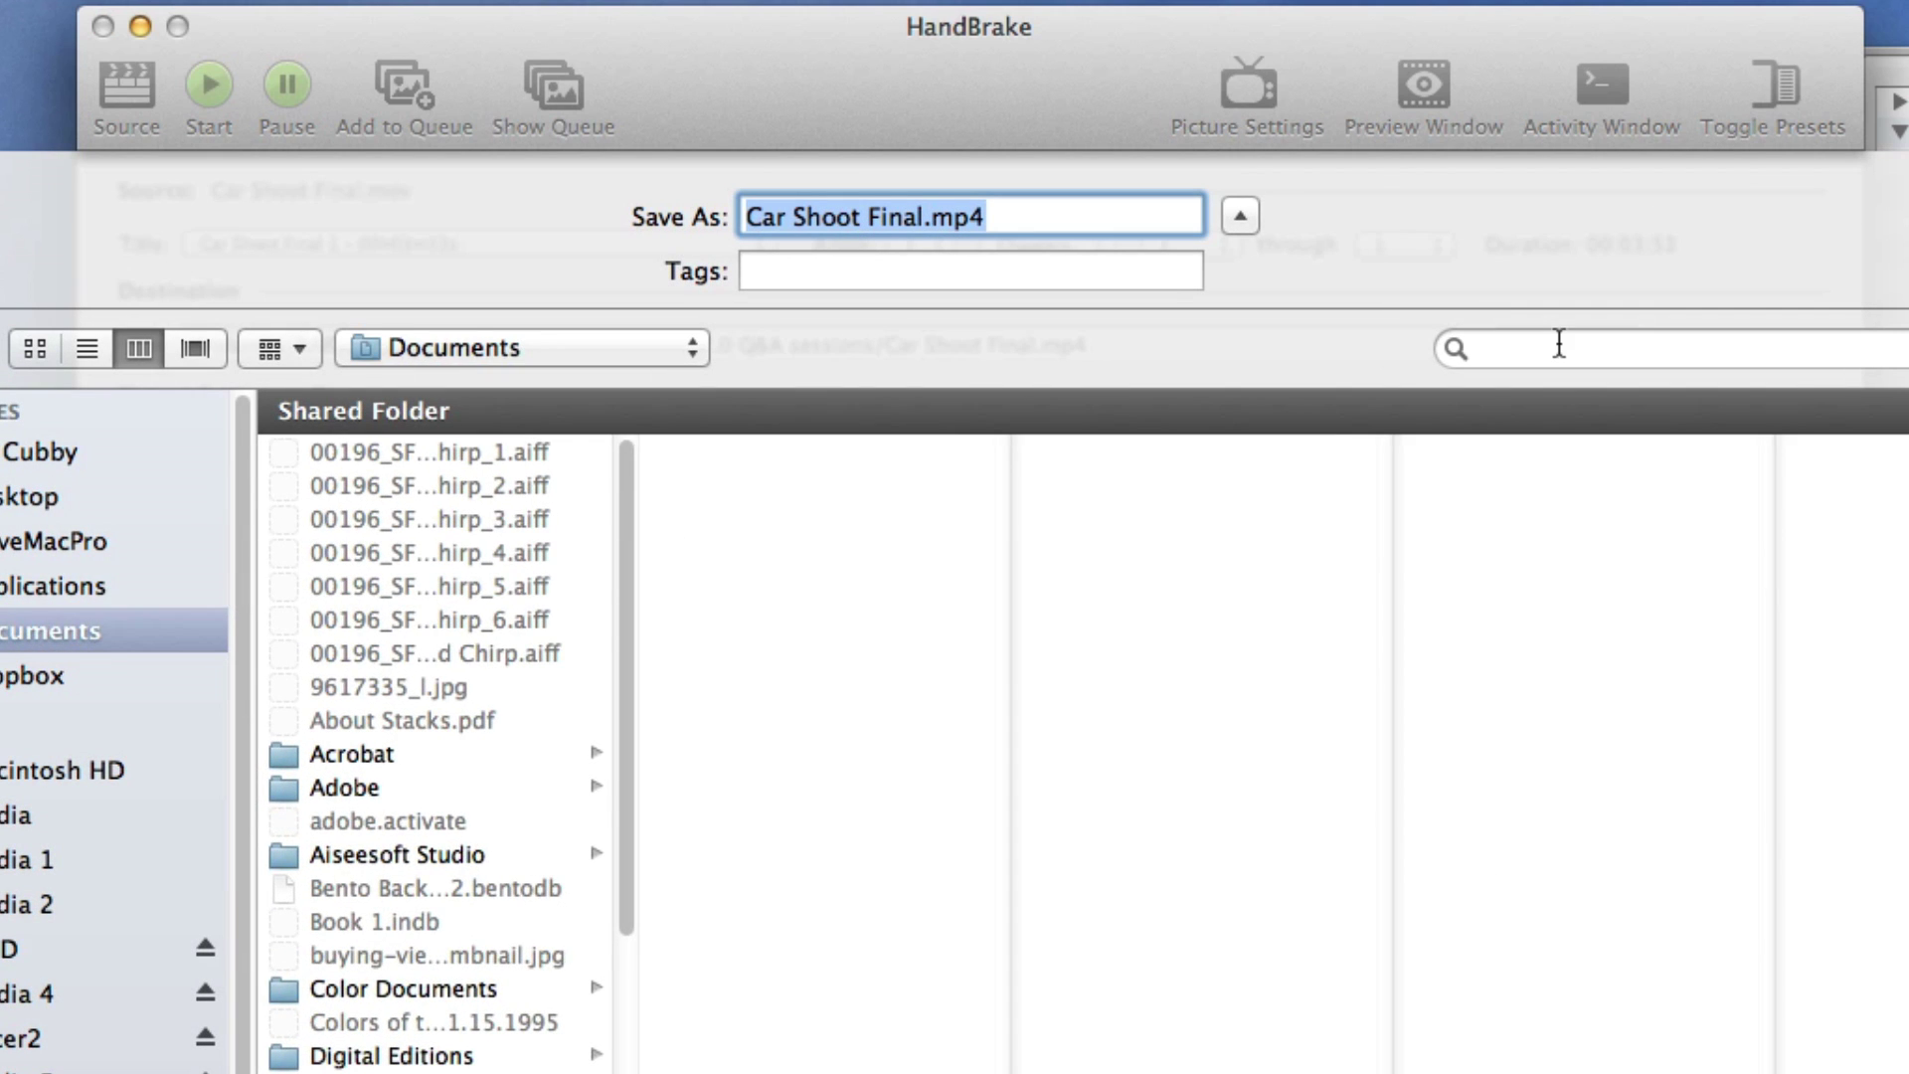
click(20, 497)
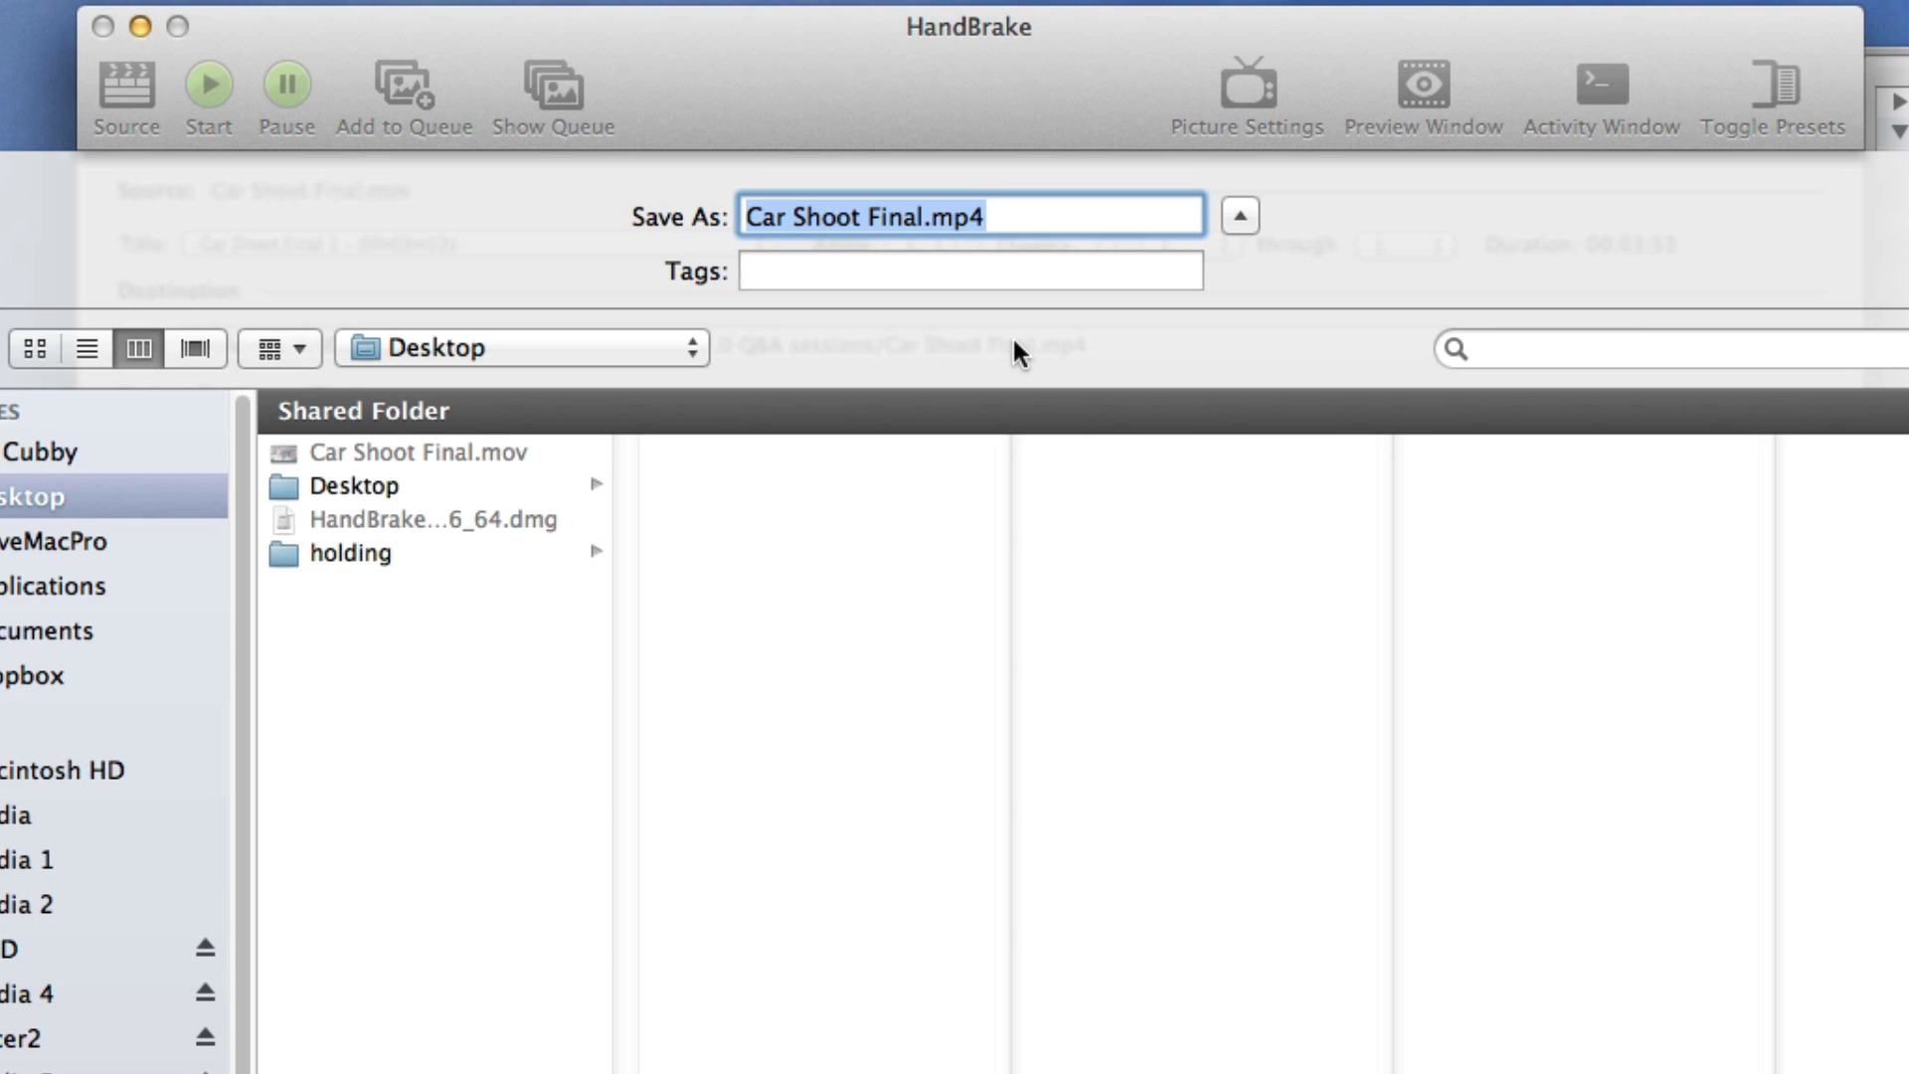
key(Return)
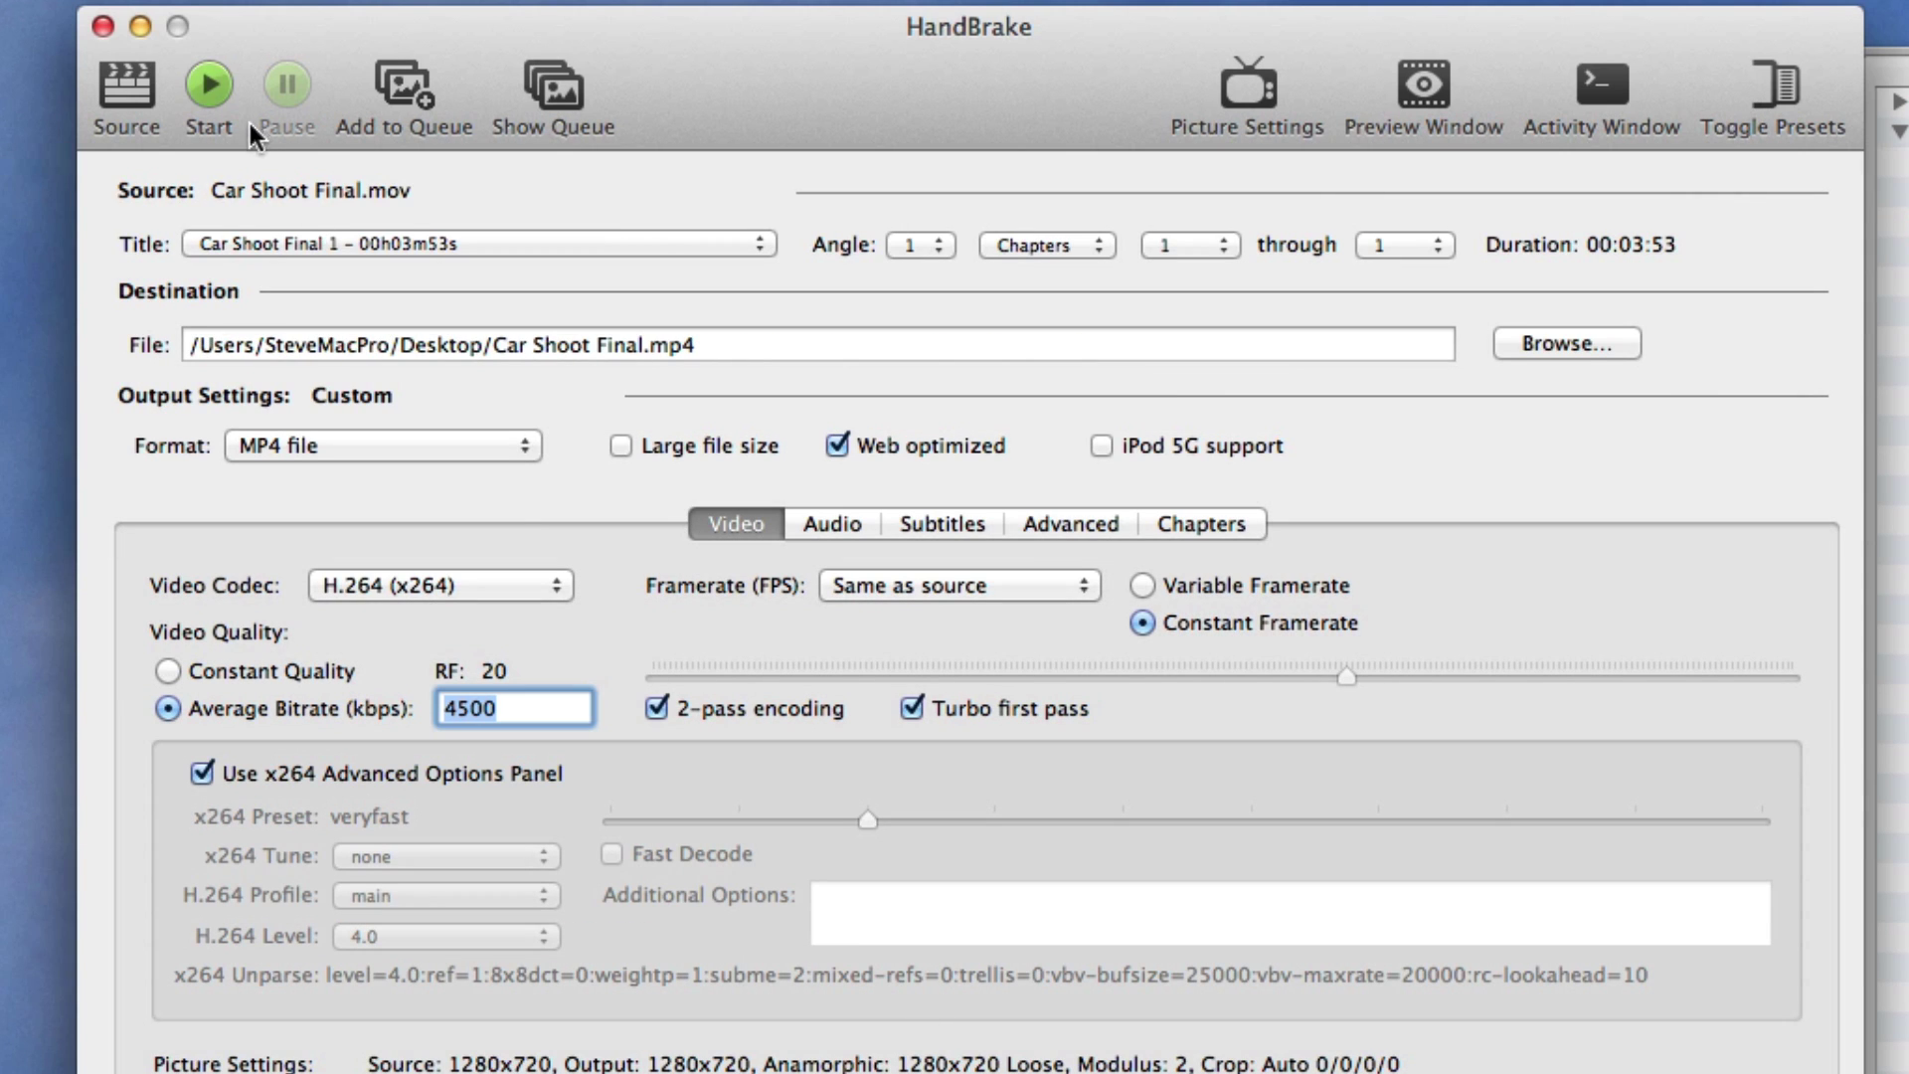
Start encoding Car Shoot Final.mp4
click(204, 82)
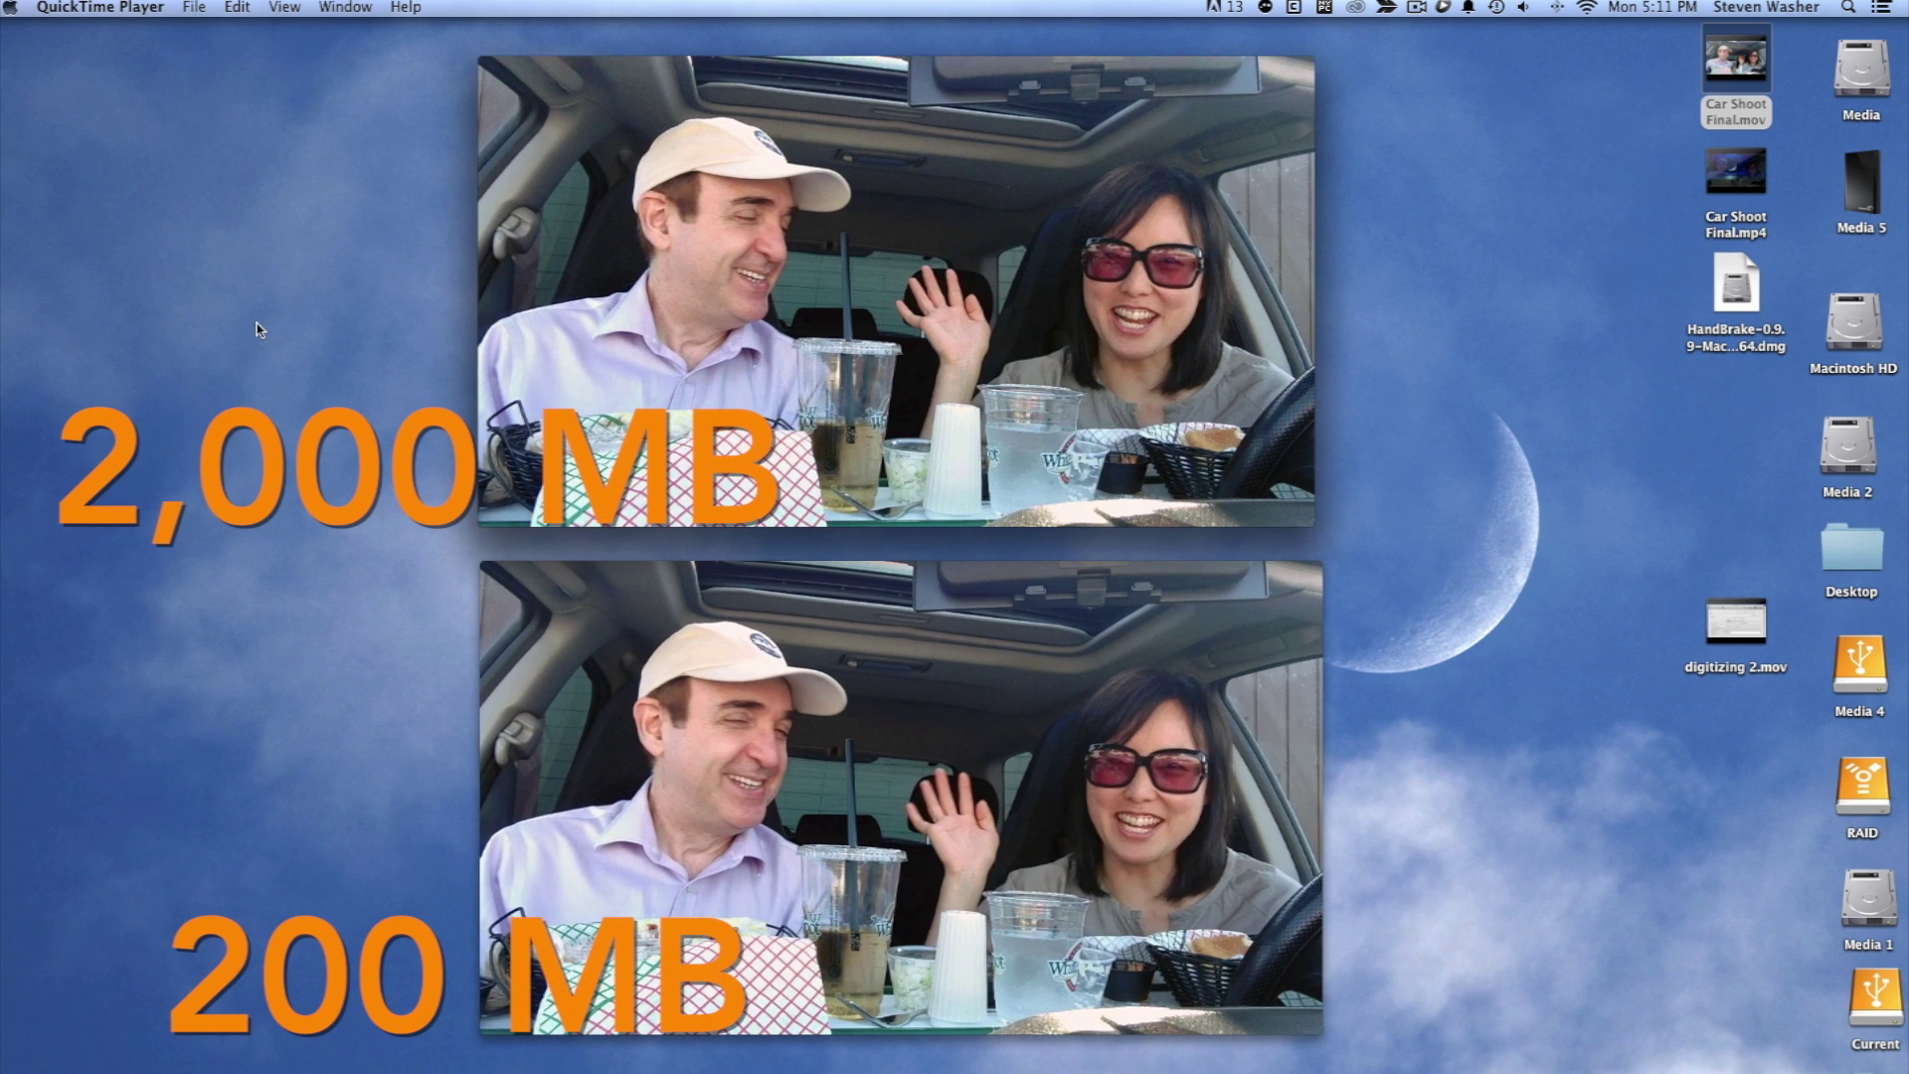
Stack the 2,000 MB original above the 200 MB MP4 in QuickTime Player
mouse_move(830, 71)
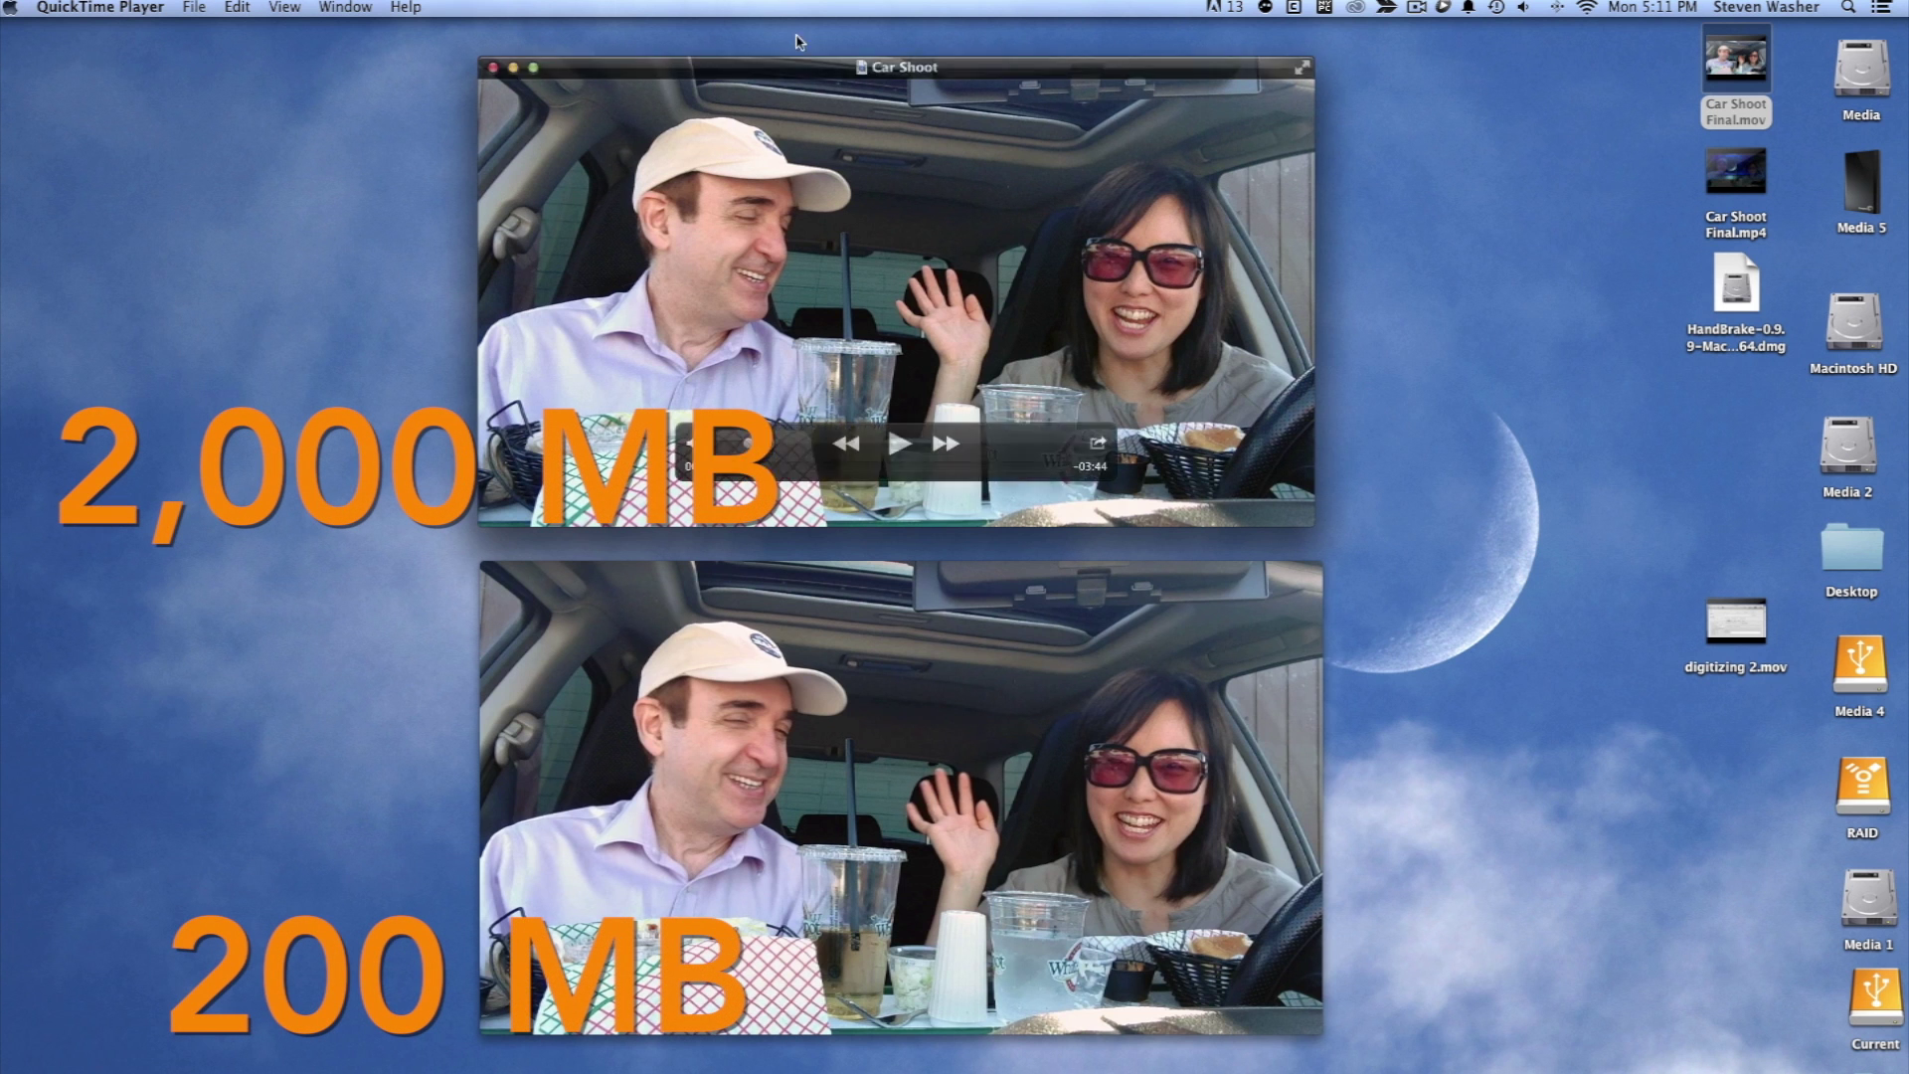